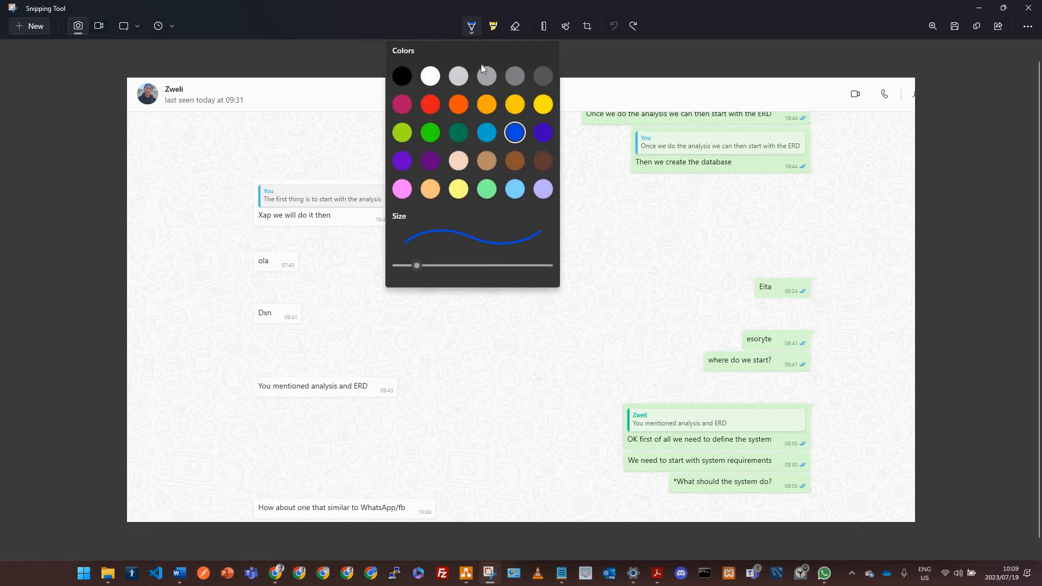
{"action": "left_click", "coordinate": [406, 346]}
{"action": "key", "text": "alt+Tab"}
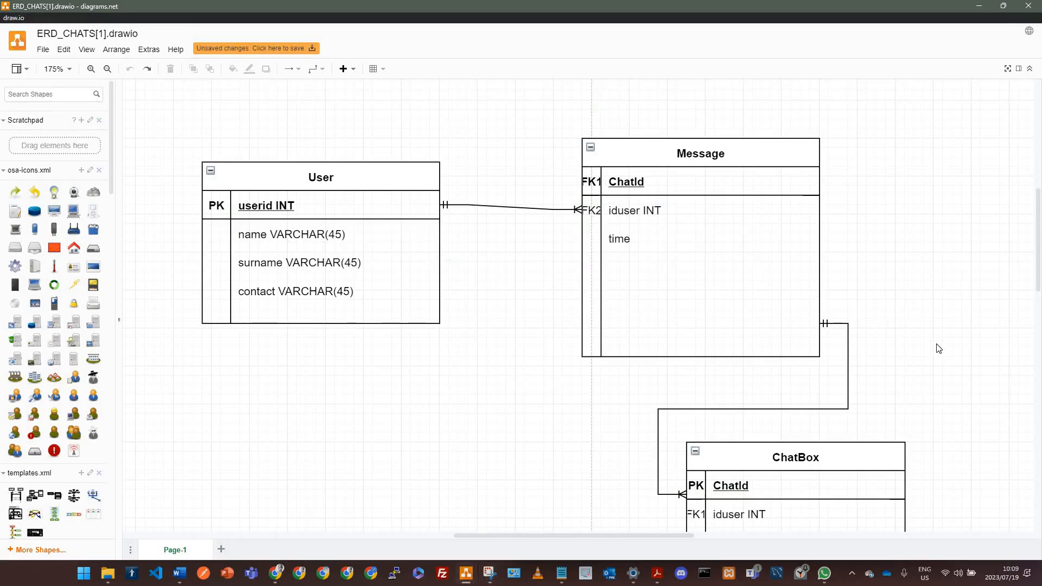
{"action": "scroll", "coordinate": [938, 347], "scroll_direction": "down", "scroll_amount": 4}
{"action": "scroll", "coordinate": [938, 347], "scroll_direction": "up", "scroll_amount": 4}
{"action": "key", "text": "alt+Tab"}
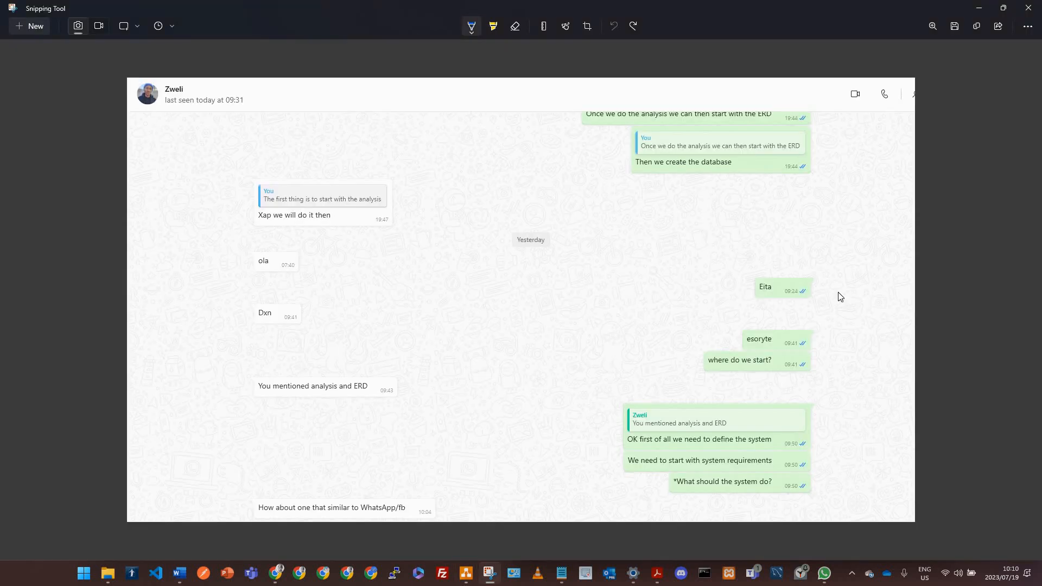
{"action": "key", "text": "F5"}
{"action": "key", "text": "F5"}
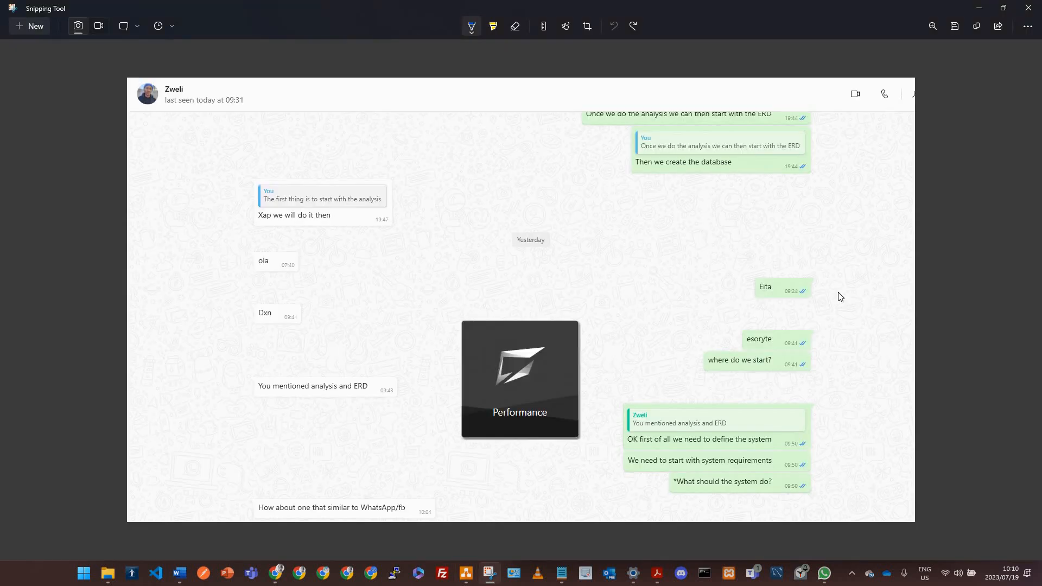
{"action": "key", "text": "F5"}
{"action": "key", "text": "F5"}
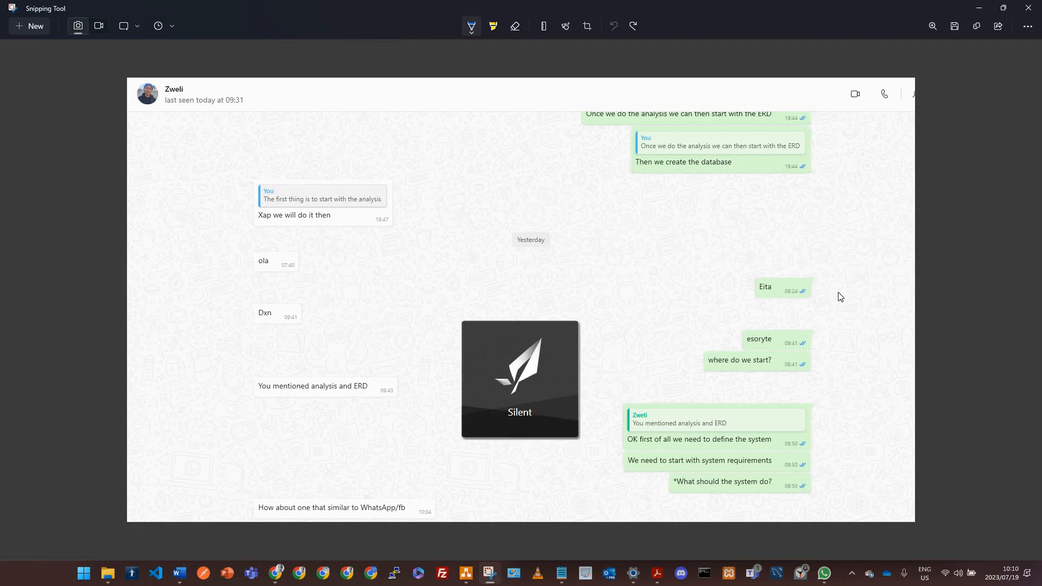
Step: Annotate the chat screenshot with a pen arrow pointing to the contact's avatar and the word From
{"action": "left_click", "coordinate": [559, 211]}
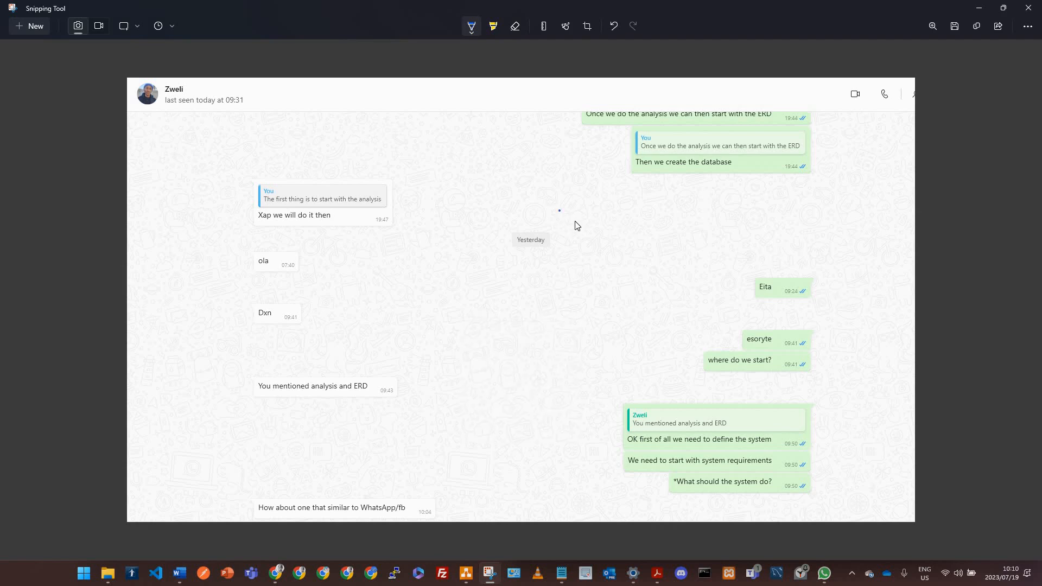
{"action": "key", "text": "ctrl+z"}
{"action": "left_click", "coordinate": [472, 26]}
{"action": "left_click", "coordinate": [354, 416]}
{"action": "left_click_drag", "start_coordinate": [160, 134], "coordinate": [147, 103]}
{"action": "mouse_move", "coordinate": [175, 129]}
{"action": "left_mouse_down"}
{"action": "mouse_move", "coordinate": [176, 147]}
{"action": "mouse_move", "coordinate": [185, 130]}
{"action": "mouse_move", "coordinate": [197, 156]}
{"action": "mouse_move", "coordinate": [202, 146]}
{"action": "mouse_move", "coordinate": [229, 161]}
{"action": "left_mouse_up"}
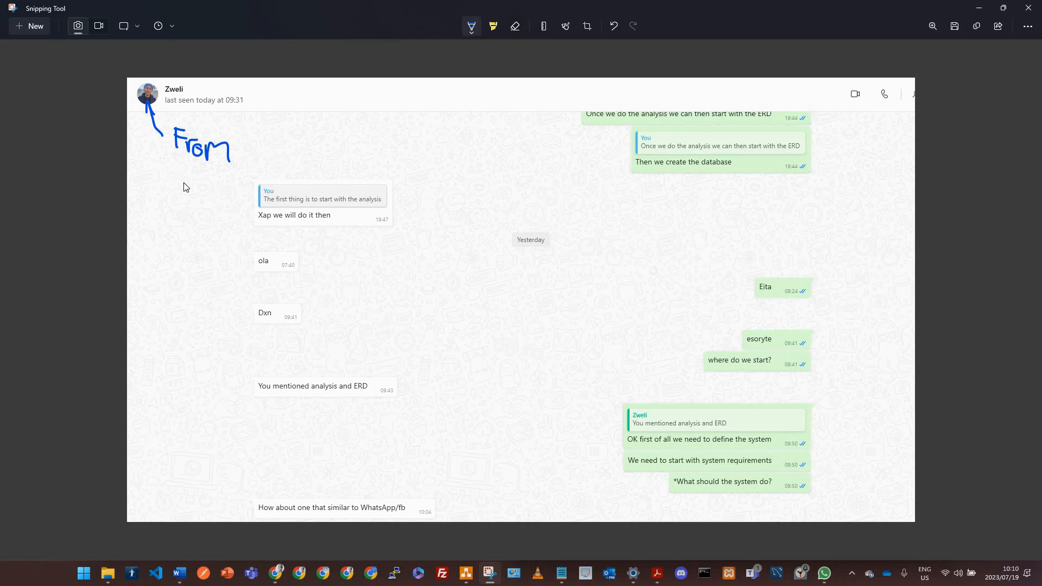
Step: Handwrite "to" with the contact's name and the word recipient below the From annotation
{"action": "mouse_move", "coordinate": [165, 171]}
{"action": "left_mouse_down"}
{"action": "mouse_move", "coordinate": [203, 183]}
{"action": "mouse_move", "coordinate": [212, 208]}
{"action": "mouse_move", "coordinate": [244, 200]}
{"action": "left_mouse_up"}
{"action": "left_click", "coordinate": [245, 183]}
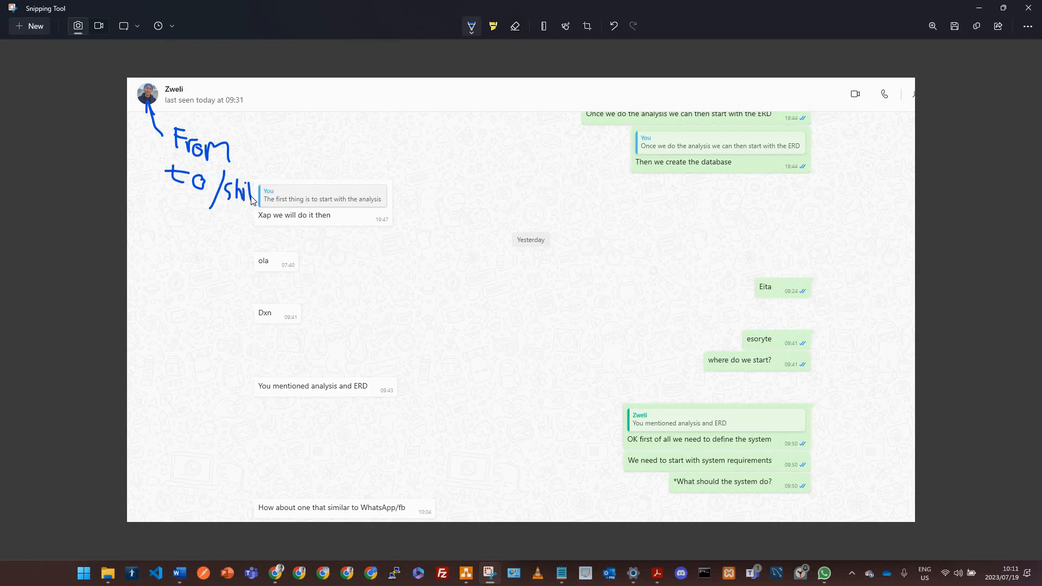
{"action": "left_click_drag", "start_coordinate": [250, 196], "coordinate": [277, 193]}
{"action": "mouse_move", "coordinate": [158, 211]}
{"action": "left_mouse_down"}
{"action": "mouse_move", "coordinate": [178, 246]}
{"action": "mouse_move", "coordinate": [179, 220]}
{"action": "mouse_move", "coordinate": [216, 228]}
{"action": "mouse_move", "coordinate": [226, 215]}
{"action": "left_mouse_up"}
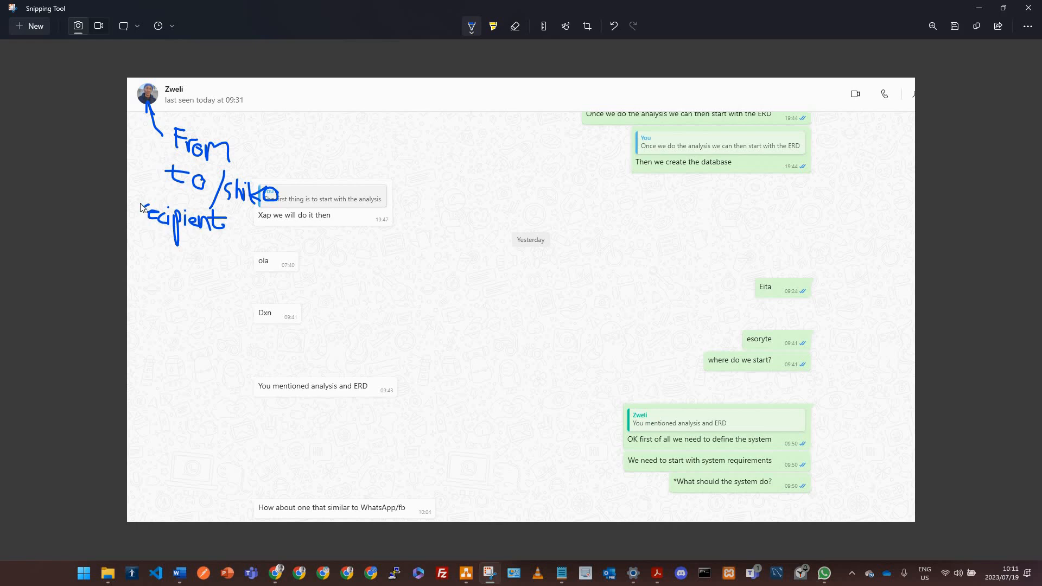
{"action": "left_click_drag", "start_coordinate": [145, 218], "coordinate": [151, 212]}
Step: Underline the timestamps of the received messages and handwrite the word time beneath recipient
{"action": "left_click_drag", "start_coordinate": [279, 268], "coordinate": [295, 268]}
{"action": "left_click_drag", "start_coordinate": [375, 220], "coordinate": [389, 221]}
{"action": "left_click_drag", "start_coordinate": [280, 323], "coordinate": [297, 322]}
{"action": "left_click_drag", "start_coordinate": [378, 395], "coordinate": [397, 395]}
{"action": "left_click_drag", "start_coordinate": [142, 245], "coordinate": [179, 286]}
{"action": "mouse_move", "coordinate": [133, 267]}
{"action": "left_mouse_down"}
{"action": "mouse_move", "coordinate": [179, 287]}
{"action": "mouse_move", "coordinate": [189, 269]}
{"action": "mouse_move", "coordinate": [216, 301]}
{"action": "mouse_move", "coordinate": [232, 278]}
{"action": "mouse_move", "coordinate": [217, 296]}
{"action": "mouse_move", "coordinate": [233, 296]}
{"action": "left_mouse_up"}
{"action": "left_click", "coordinate": [172, 256]}
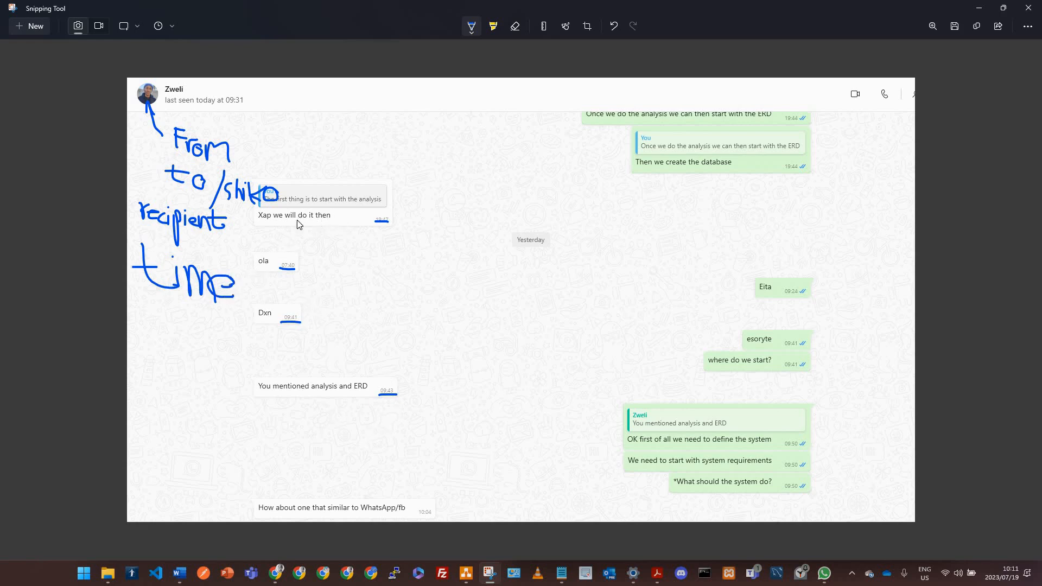
Step: Circle the received message texts and handwrite the word text with an asterisk beside it
{"action": "mouse_move", "coordinate": [345, 220]}
{"action": "left_mouse_down"}
{"action": "mouse_move", "coordinate": [253, 214]}
{"action": "mouse_move", "coordinate": [332, 212]}
{"action": "left_mouse_up"}
{"action": "mouse_move", "coordinate": [266, 268]}
{"action": "left_mouse_down"}
{"action": "mouse_move", "coordinate": [254, 263]}
{"action": "mouse_move", "coordinate": [271, 263]}
{"action": "left_mouse_up"}
{"action": "mouse_move", "coordinate": [157, 303]}
{"action": "left_mouse_down"}
{"action": "mouse_move", "coordinate": [157, 320]}
{"action": "mouse_move", "coordinate": [174, 329]}
{"action": "mouse_move", "coordinate": [173, 318]}
{"action": "mouse_move", "coordinate": [200, 333]}
{"action": "mouse_move", "coordinate": [247, 333]}
{"action": "mouse_move", "coordinate": [234, 321]}
{"action": "left_mouse_up"}
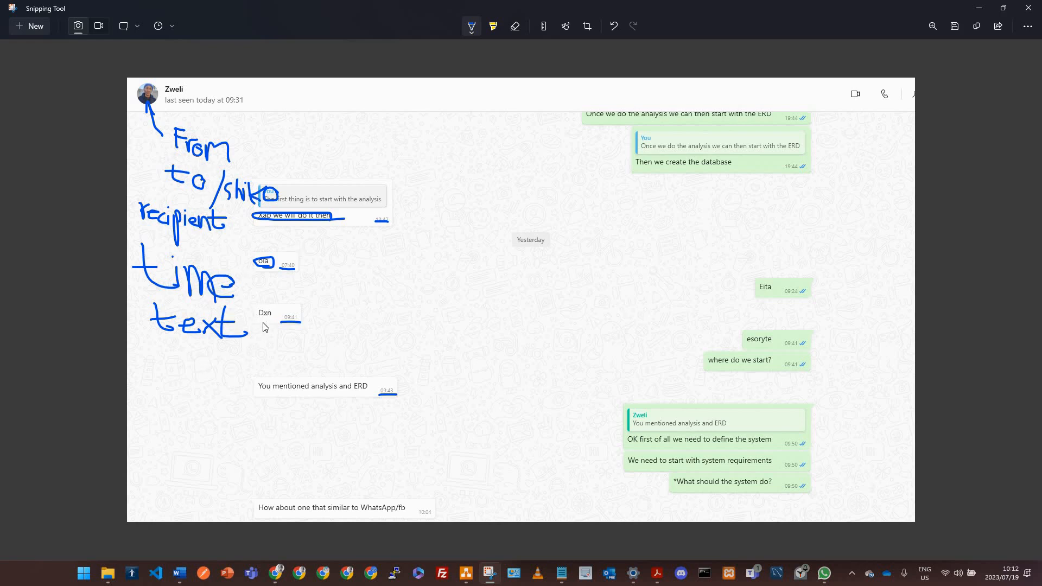
{"action": "left_click_drag", "start_coordinate": [270, 307], "coordinate": [266, 305]}
{"action": "mouse_move", "coordinate": [277, 379]}
{"action": "left_mouse_down"}
{"action": "mouse_move", "coordinate": [263, 381]}
{"action": "mouse_move", "coordinate": [290, 404]}
{"action": "mouse_move", "coordinate": [374, 399]}
{"action": "mouse_move", "coordinate": [270, 364]}
{"action": "left_mouse_up"}
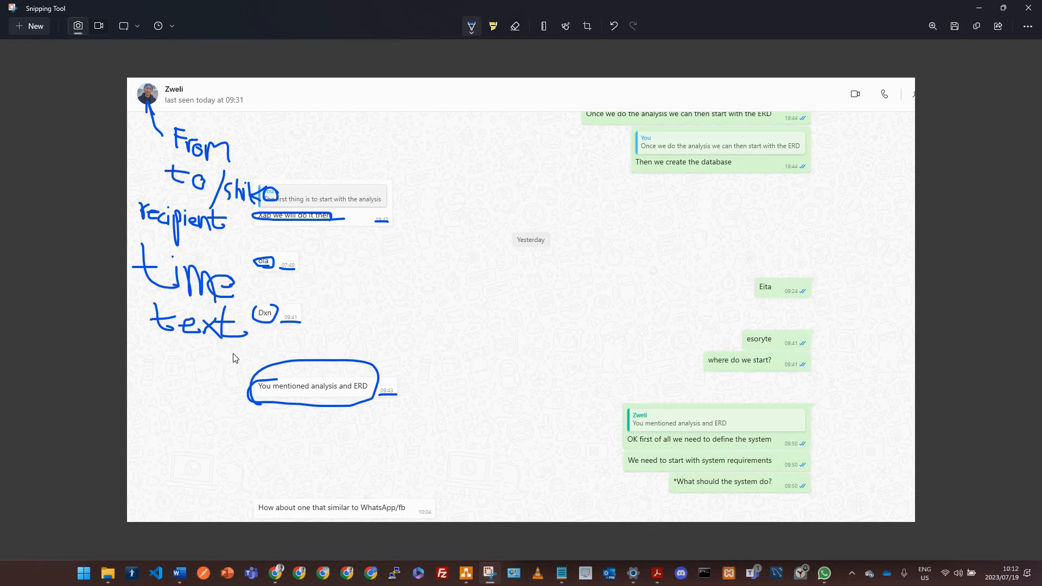
{"action": "mouse_move", "coordinate": [139, 302]}
{"action": "left_mouse_down"}
{"action": "mouse_move", "coordinate": [153, 305]}
{"action": "mouse_move", "coordinate": [139, 307]}
{"action": "left_mouse_up"}
{"action": "left_click_drag", "start_coordinate": [132, 297], "coordinate": [147, 297]}
{"action": "left_click_drag", "start_coordinate": [255, 389], "coordinate": [361, 388]}
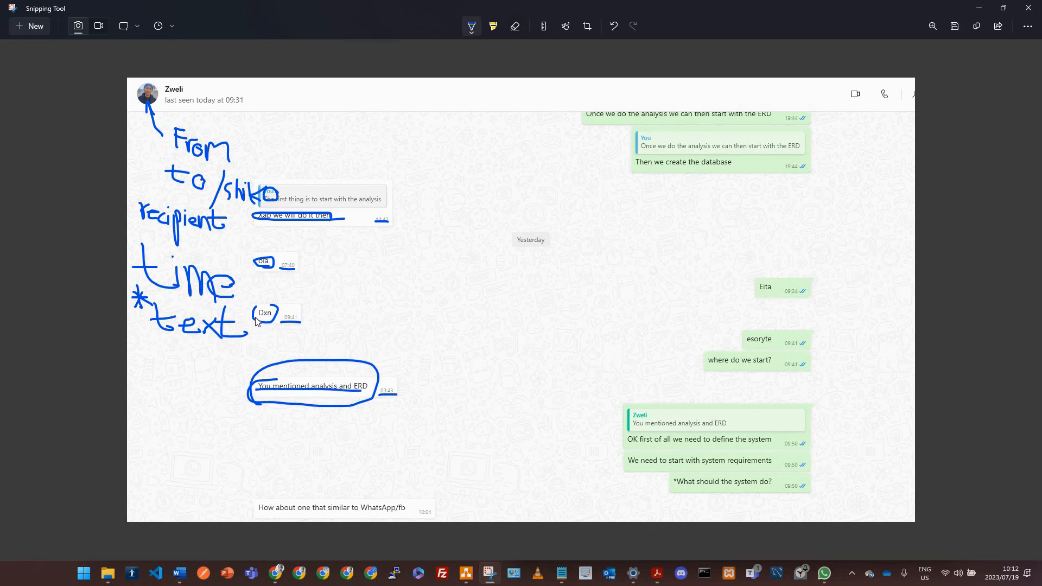
{"action": "left_click_drag", "start_coordinate": [255, 317], "coordinate": [273, 316]}
Step: Add a new row below time in the Message table and label it text (message), then trim the label
{"action": "key", "text": "alt+Tab"}
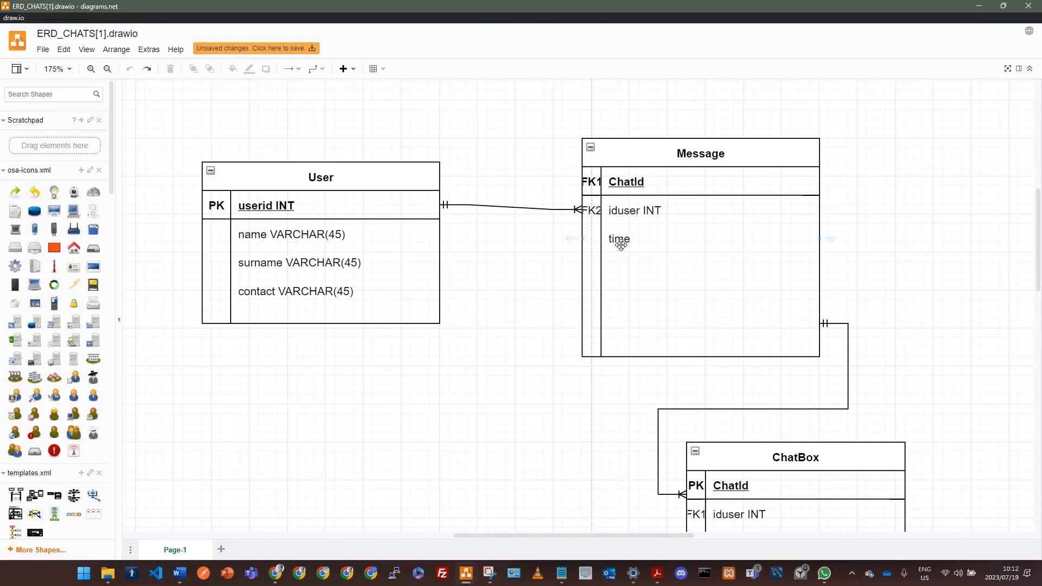
{"action": "left_click", "coordinate": [621, 262]}
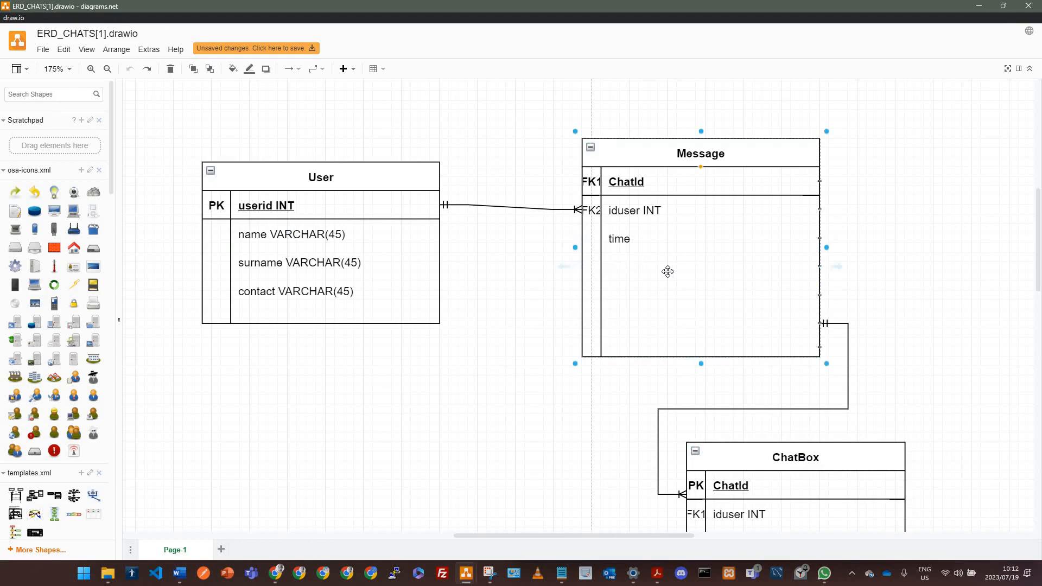
{"action": "double_click", "coordinate": [668, 271]}
{"action": "left_click", "coordinate": [673, 274]}
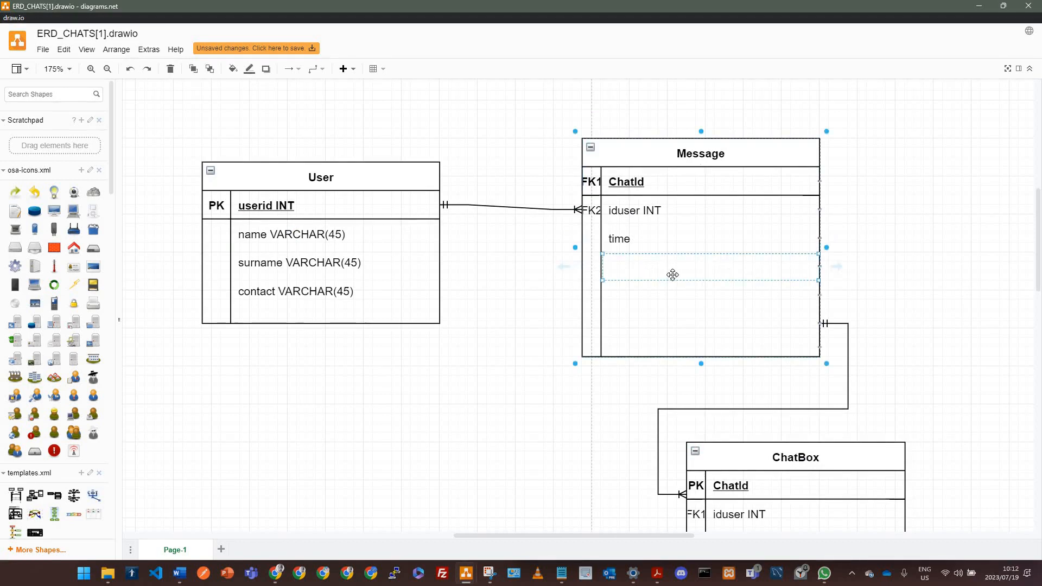
{"action": "double_click", "coordinate": [672, 275]}
{"action": "type", "text": "text (message)"}
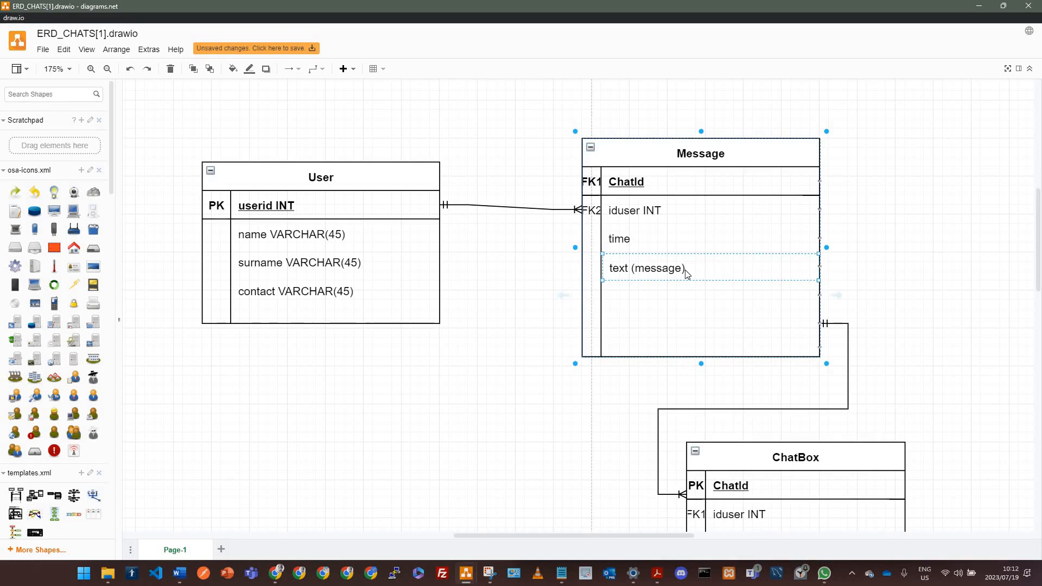
{"action": "key", "text": "BackSpace"}
{"action": "key", "text": "BackSpace"}
{"action": "key", "text": "BackSpace"}
{"action": "key", "text": "BackSpace"}
{"action": "key", "text": "BackSpace"}
{"action": "key", "text": "BackSpace"}
{"action": "key", "text": "BackSpace"}
{"action": "key", "text": "BackSpace"}
{"action": "key", "text": "BackSpace"}
{"action": "key", "text": "BackSpace"}
Step: Circle the From and time annotations and draw a line linking text to the circled message
{"action": "key", "text": "alt+Tab"}
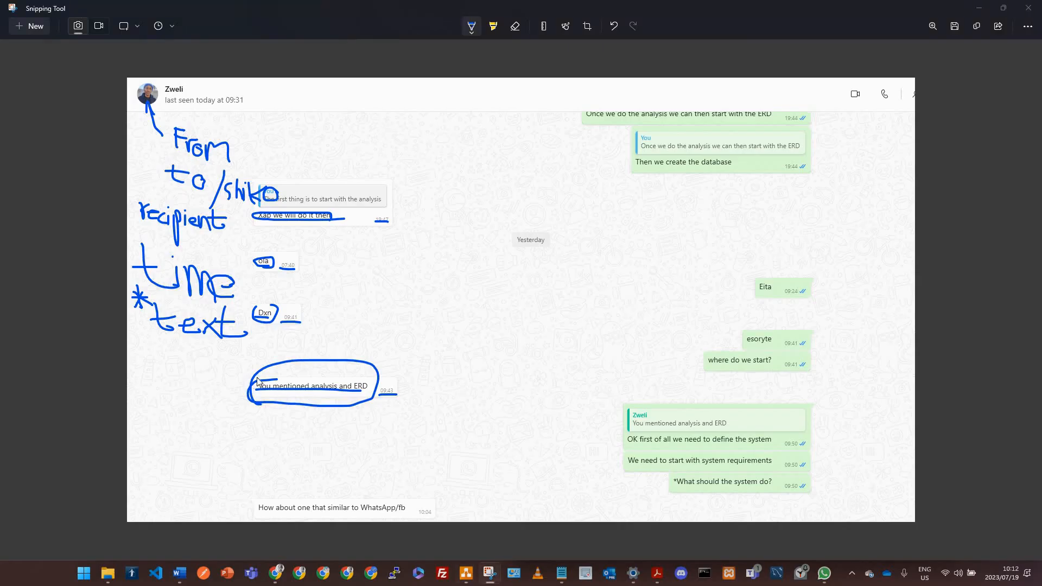
{"action": "key", "text": "alt+Tab"}
{"action": "key", "text": "alt+Tab"}
{"action": "mouse_move", "coordinate": [193, 115]}
{"action": "left_mouse_down"}
{"action": "mouse_move", "coordinate": [162, 155]}
{"action": "mouse_move", "coordinate": [243, 157]}
{"action": "mouse_move", "coordinate": [196, 113]}
{"action": "left_mouse_up"}
{"action": "mouse_move", "coordinate": [177, 171]}
{"action": "left_mouse_down"}
{"action": "mouse_move", "coordinate": [212, 178]}
{"action": "mouse_move", "coordinate": [215, 193]}
{"action": "mouse_move", "coordinate": [195, 173]}
{"action": "left_mouse_up"}
{"action": "mouse_move", "coordinate": [174, 247]}
{"action": "left_mouse_down"}
{"action": "mouse_move", "coordinate": [198, 306]}
{"action": "mouse_move", "coordinate": [146, 229]}
{"action": "left_mouse_up"}
{"action": "mouse_move", "coordinate": [223, 344]}
{"action": "left_mouse_down"}
{"action": "mouse_move", "coordinate": [144, 342]}
{"action": "mouse_move", "coordinate": [263, 430]}
{"action": "mouse_move", "coordinate": [283, 394]}
{"action": "left_mouse_up"}
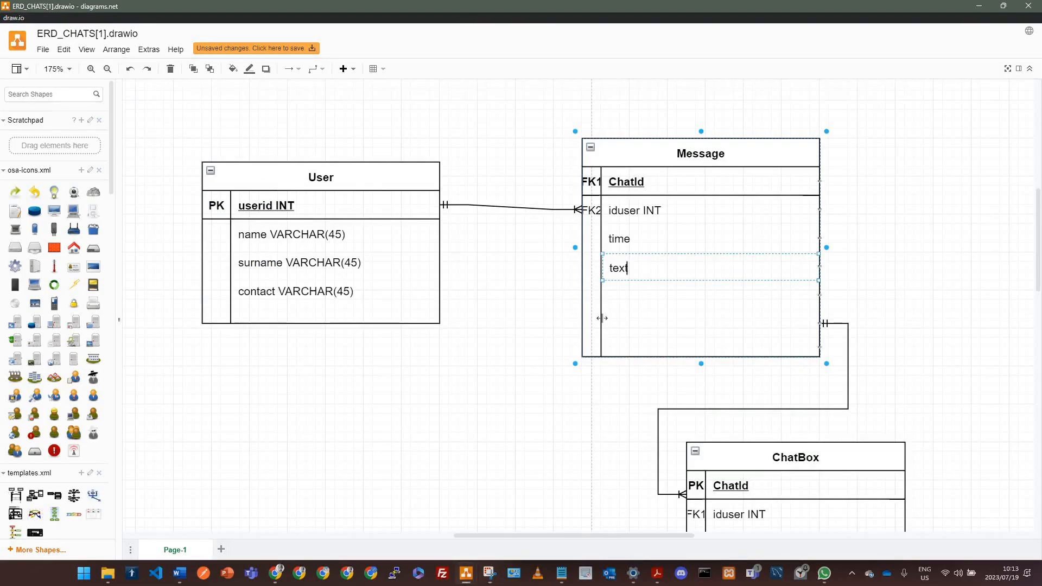
Step: Finish the new row's label as text and widen the key column of the Message table
{"action": "type", "text": "text"}
{"action": "left_click", "coordinate": [687, 383]}
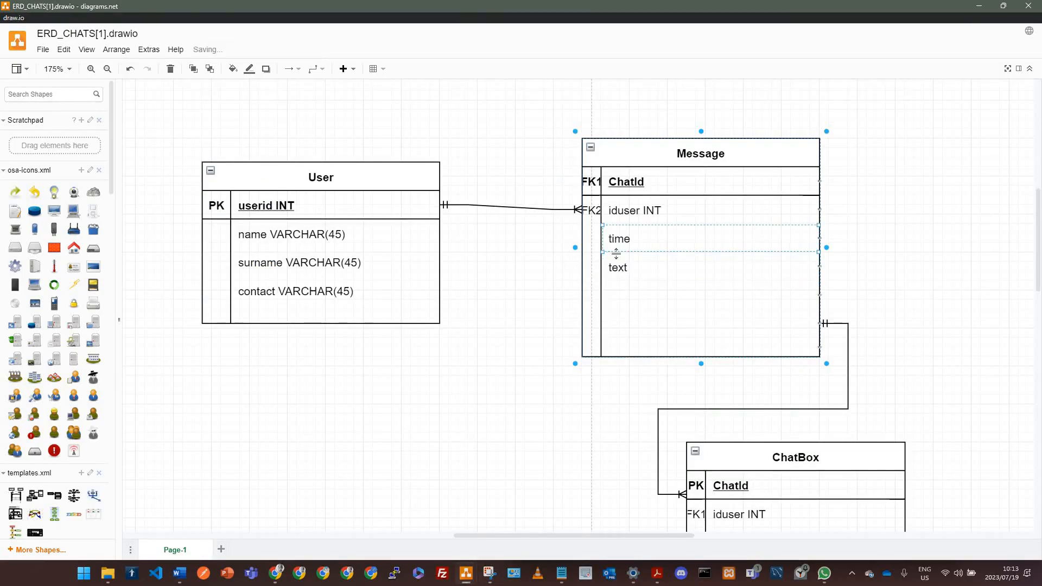
{"action": "left_click_drag", "start_coordinate": [597, 238], "coordinate": [612, 237]}
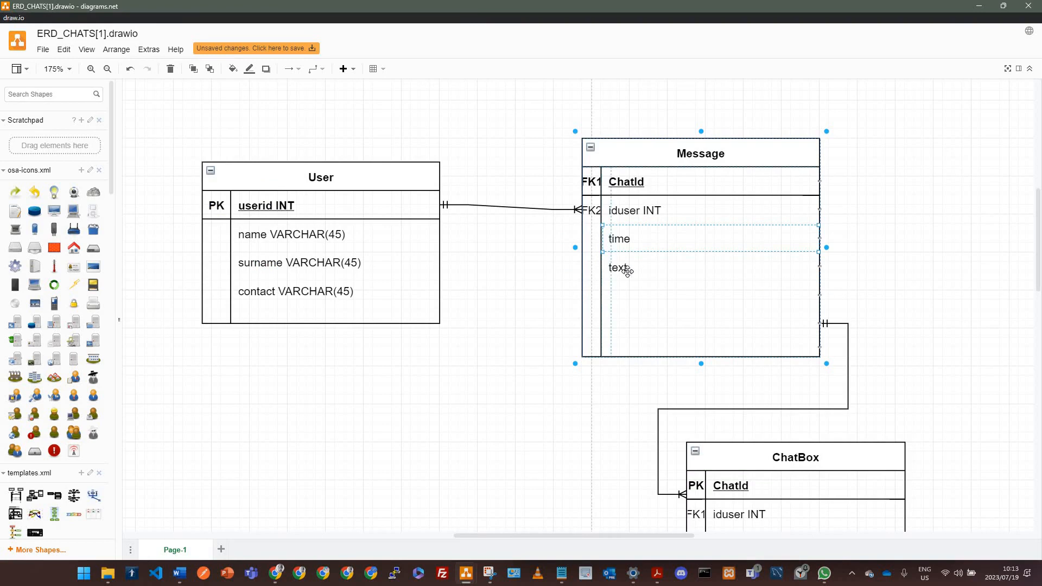
Step: Add another row to the Message table labelled recipient
{"action": "left_click", "coordinate": [658, 301]}
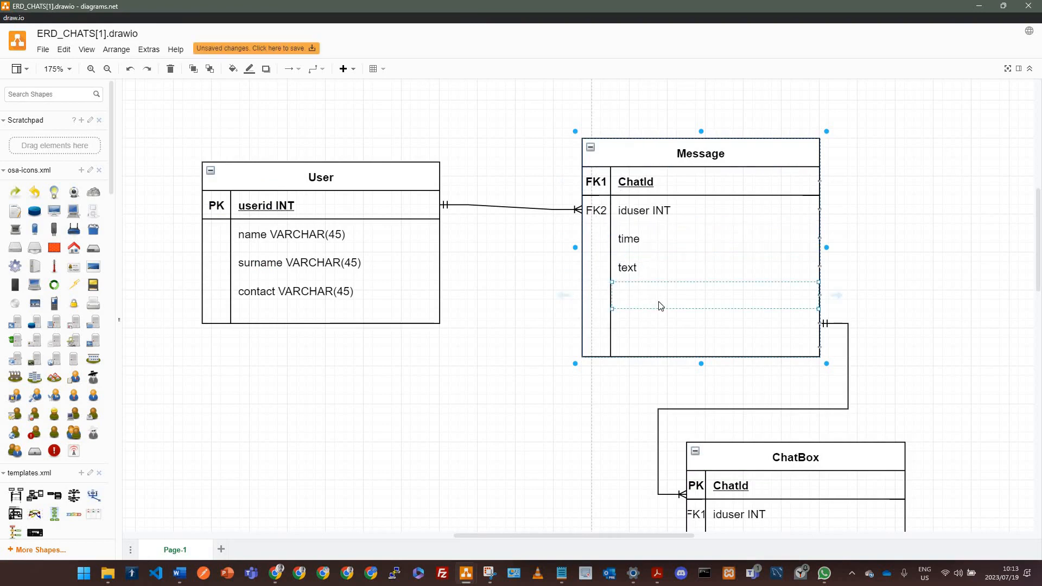
{"action": "key", "text": "alt+Tab"}
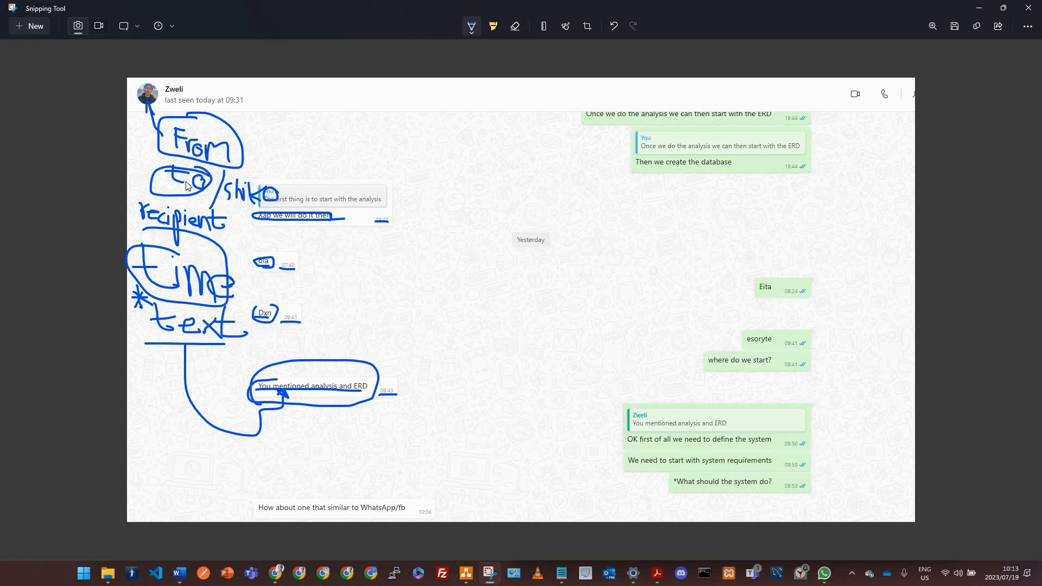
{"action": "key", "text": "alt+Tab"}
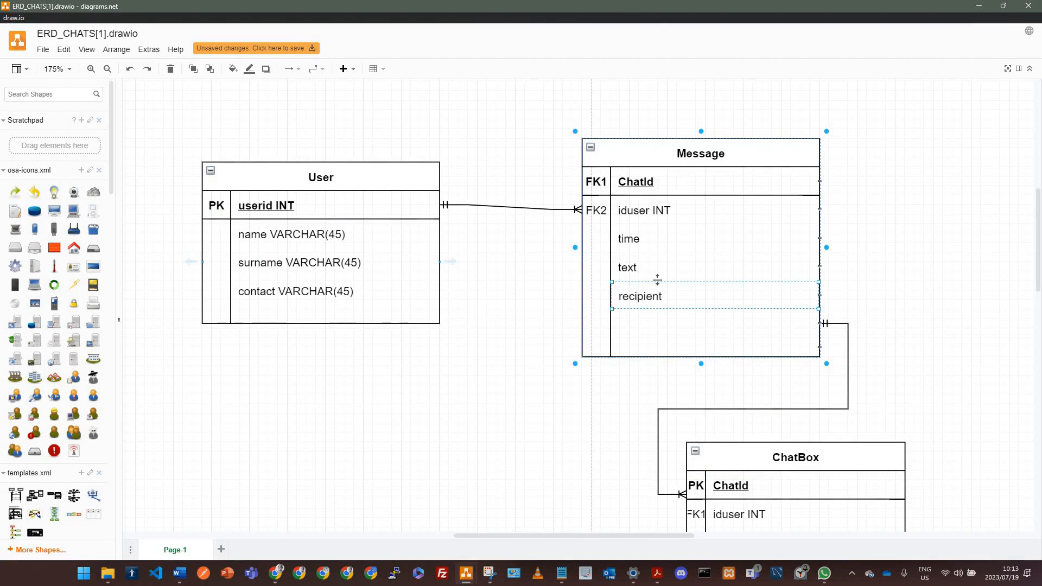
Step: Add a further row to the Message table labelled sender
{"action": "left_click", "coordinate": [670, 331]}
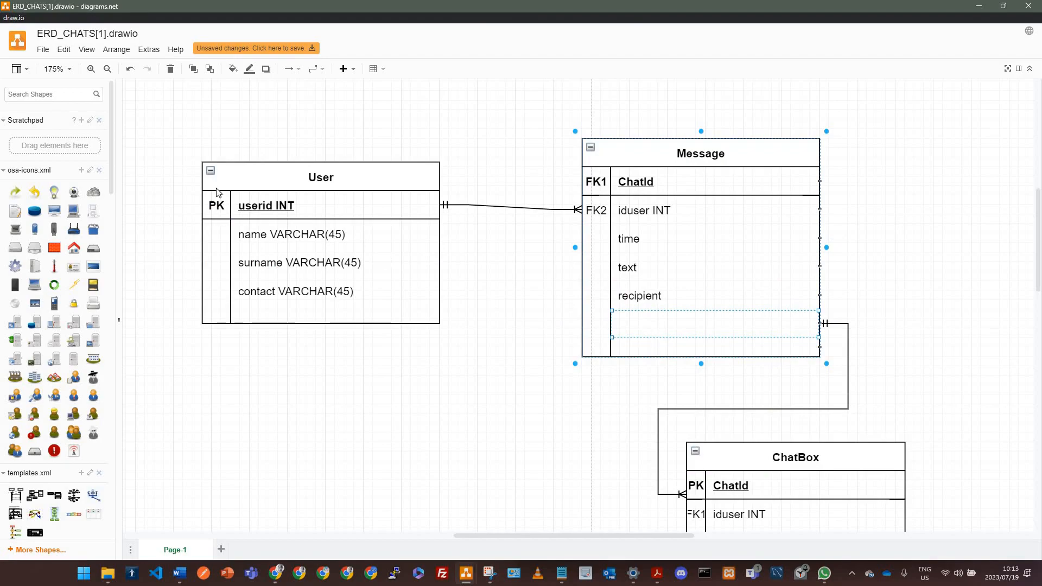
{"action": "key", "text": "alt+Tab"}
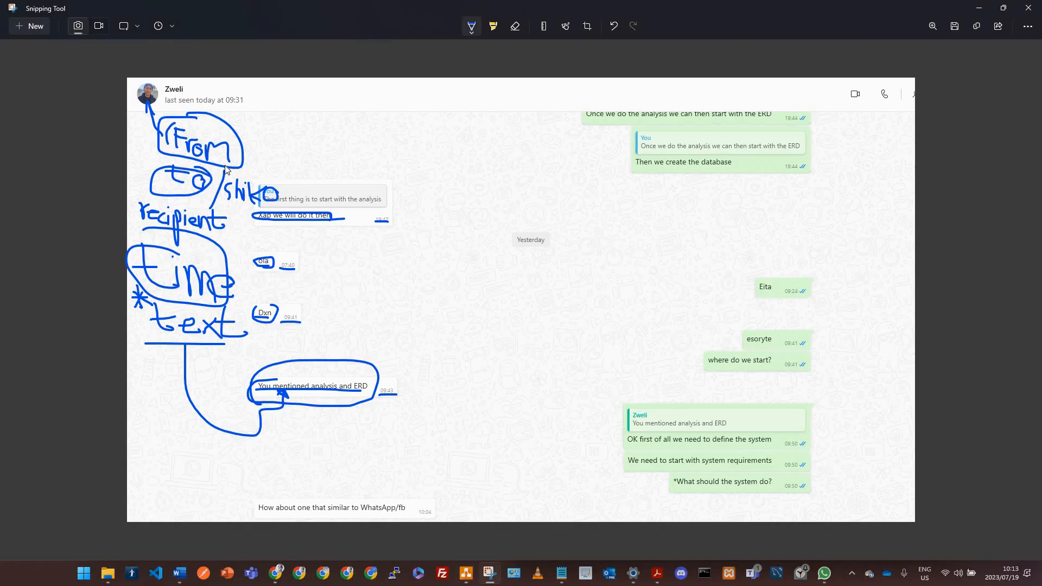
{"action": "left_click_drag", "start_coordinate": [175, 124], "coordinate": [166, 143]}
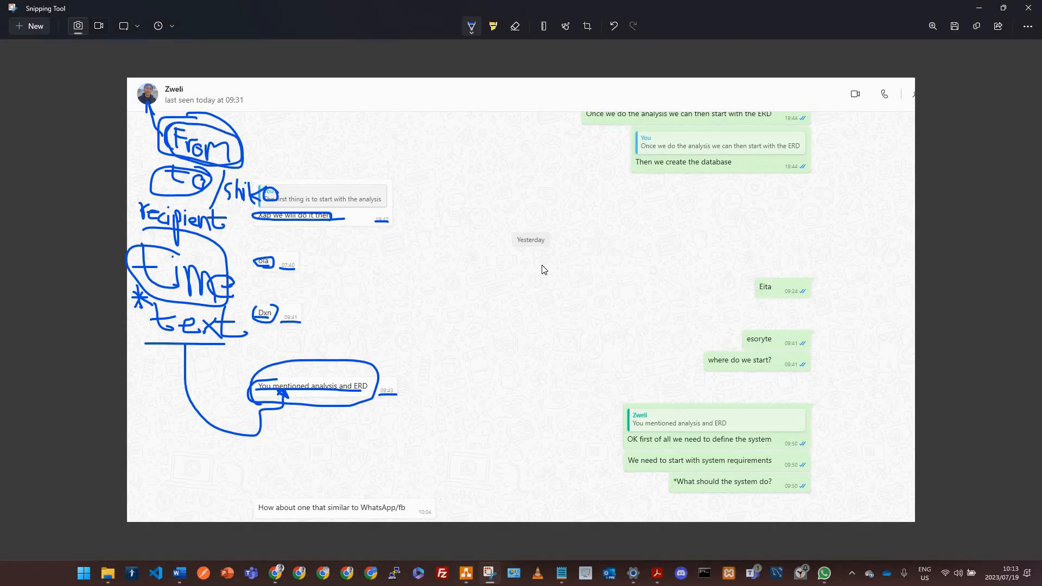
{"action": "key", "text": "alt+Tab"}
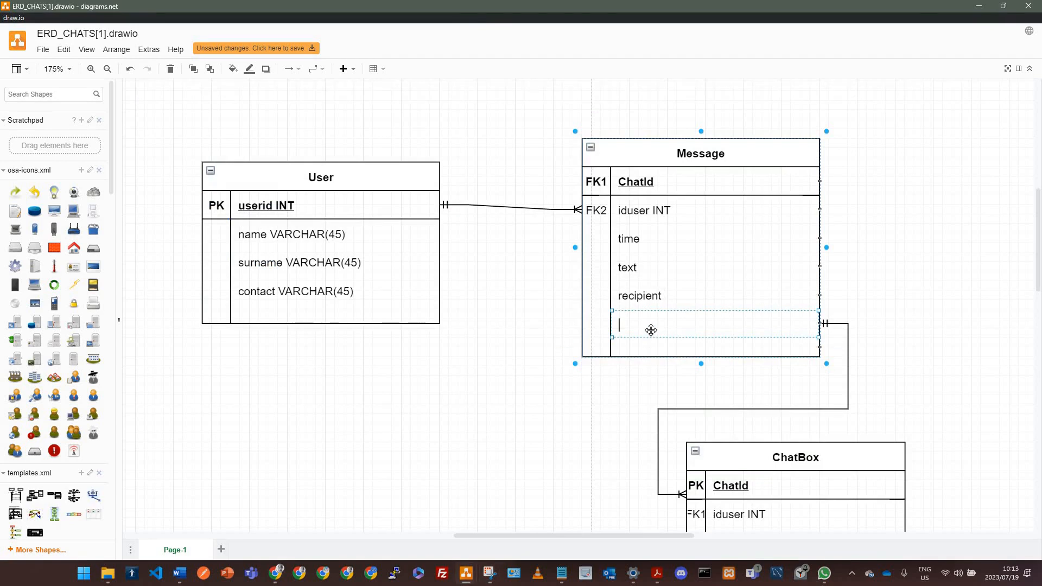
{"action": "type", "text": "sender"}
{"action": "left_click", "coordinate": [684, 401]}
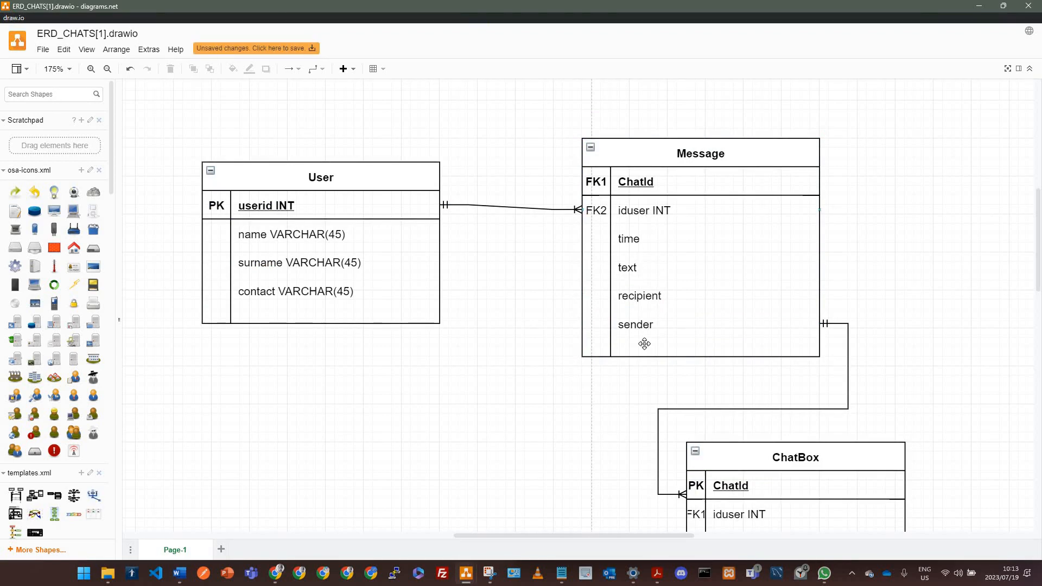
Step: Delete the iduser INT row from the Message table
{"action": "left_click", "coordinate": [601, 207]}
{"action": "double_click", "coordinate": [601, 207]}
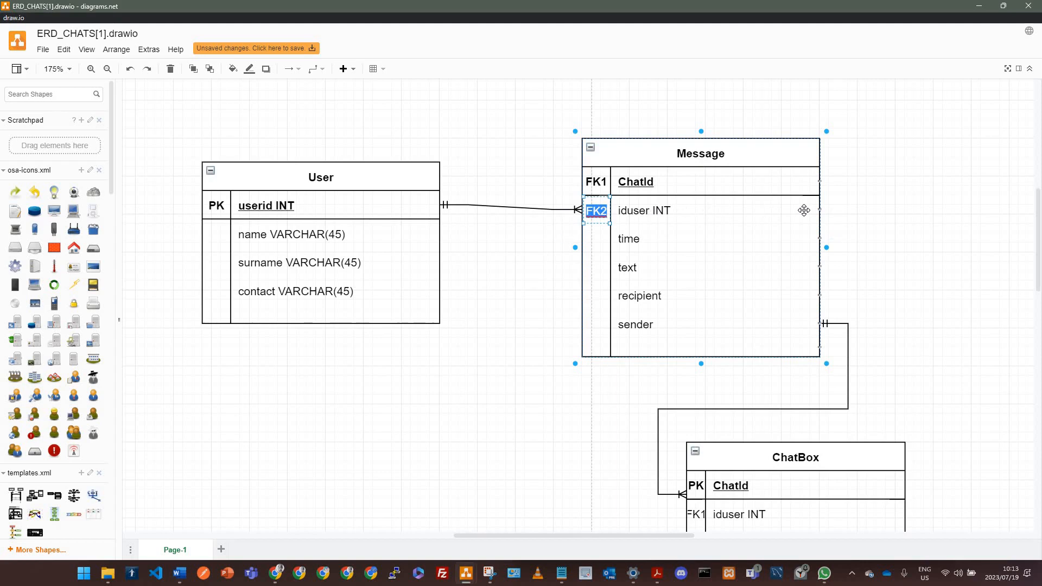
{"action": "left_click", "coordinate": [821, 218]}
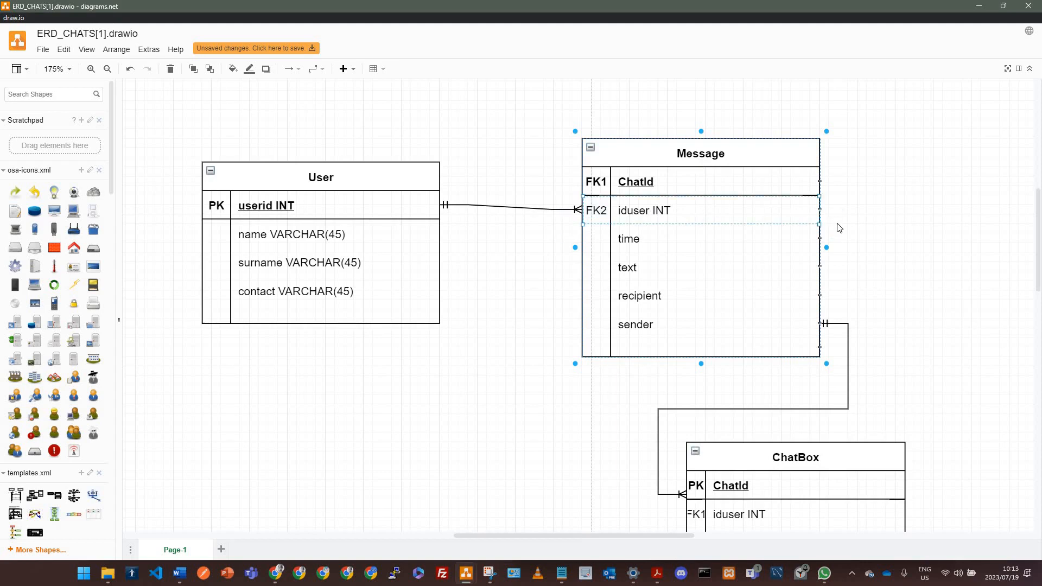
{"action": "key", "text": "Delete"}
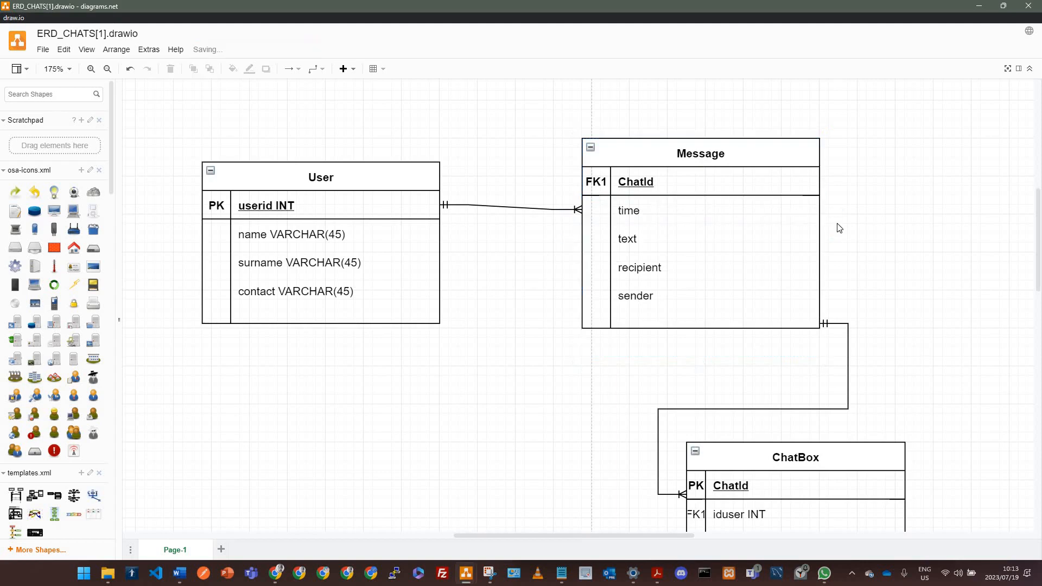
Step: Change the ChatId key marker from FK1 to PK and save the diagram
{"action": "double_click", "coordinate": [606, 186]}
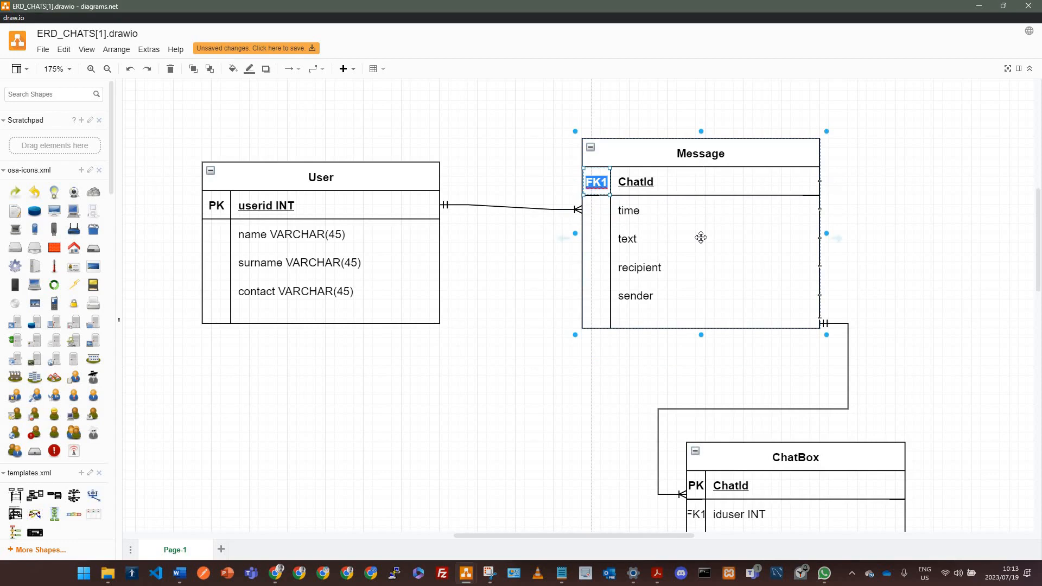
{"action": "type", "text": "pk"}
{"action": "type", "text": "PK"}
{"action": "key", "text": "ctrl+s"}
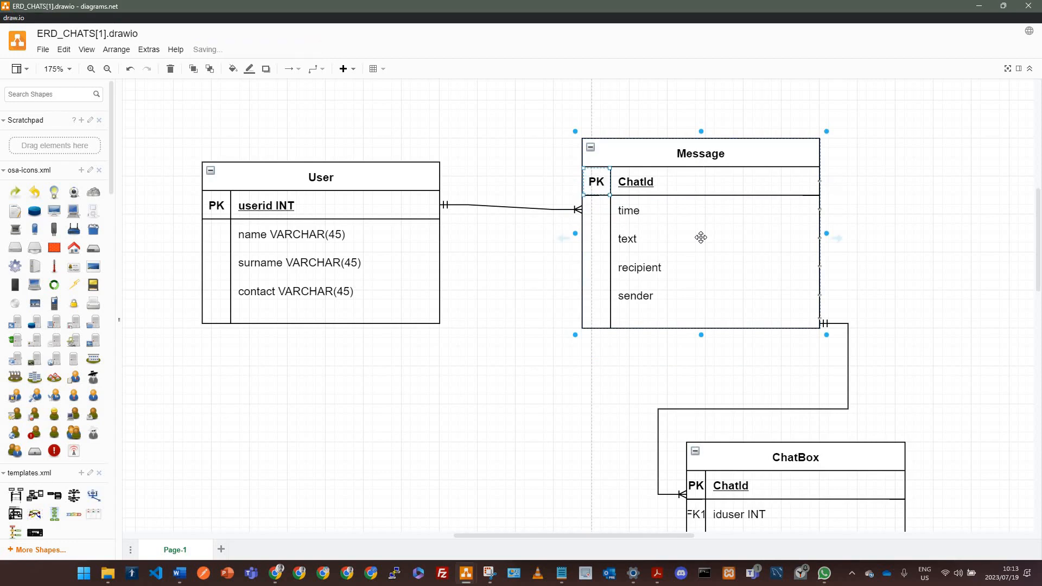
Step: Rename the Message table's primary key field to message_id
{"action": "double_click", "coordinate": [678, 193]}
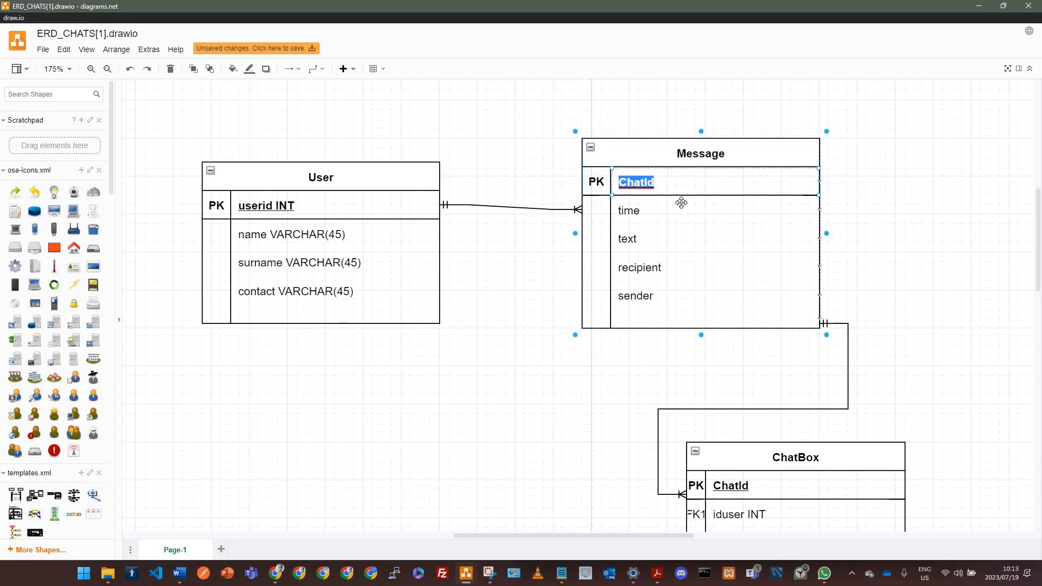
{"action": "type", "text": "Me"}
{"action": "key", "text": "BackSpace"}
{"action": "key", "text": "BackSpace"}
{"action": "type", "text": "message"}
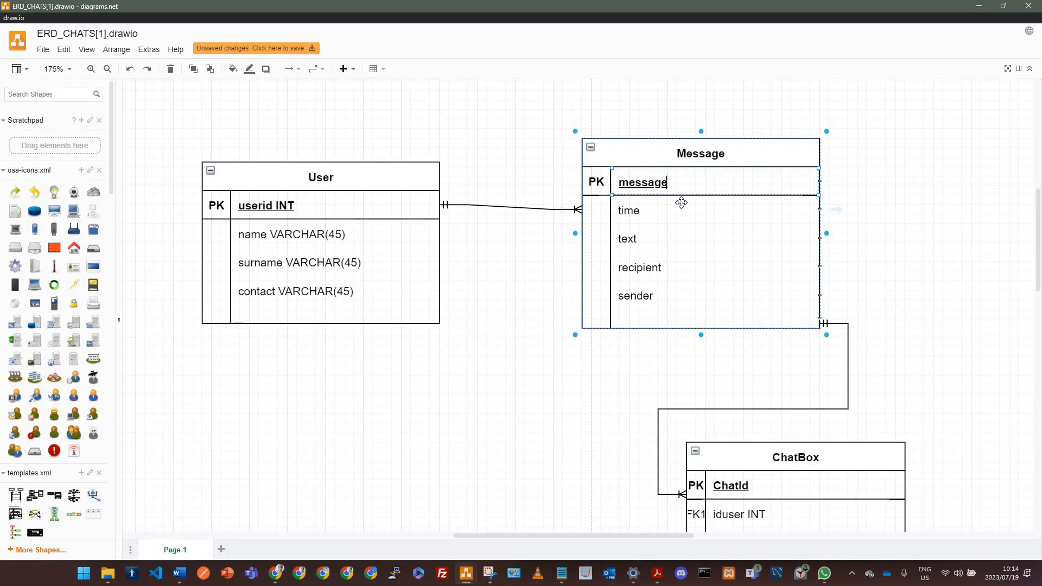
{"action": "type", "text": "_id"}
Step: Switch to the annotated chat screenshot and mark the sent messages with a vertical line and tick marks
{"action": "key", "text": "alt+Tab"}
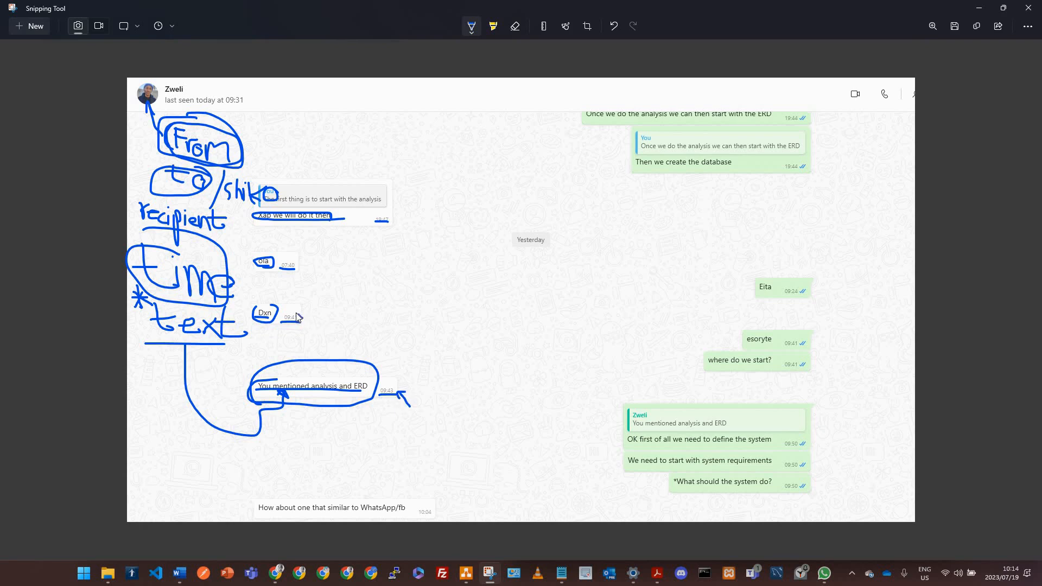
{"action": "left_click_drag", "start_coordinate": [821, 130], "coordinate": [826, 487]}
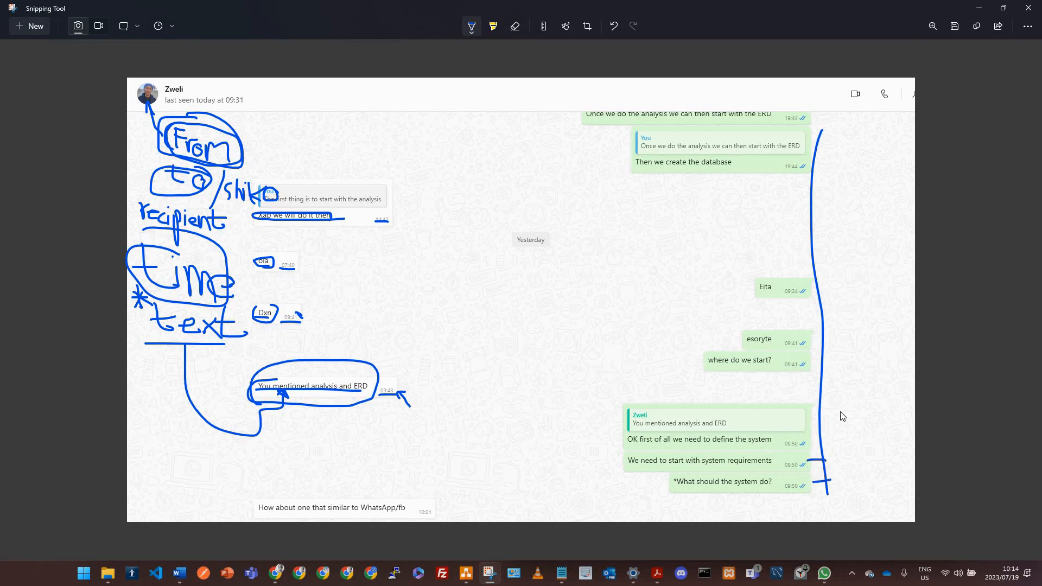
{"action": "left_click_drag", "start_coordinate": [825, 416], "coordinate": [799, 417]}
{"action": "mouse_move", "coordinate": [787, 370]}
{"action": "left_mouse_down"}
{"action": "mouse_move", "coordinate": [818, 366]}
{"action": "mouse_move", "coordinate": [796, 350]}
{"action": "left_mouse_up"}
{"action": "left_click_drag", "start_coordinate": [832, 290], "coordinate": [796, 287]}
{"action": "left_click_drag", "start_coordinate": [836, 117], "coordinate": [787, 117]}
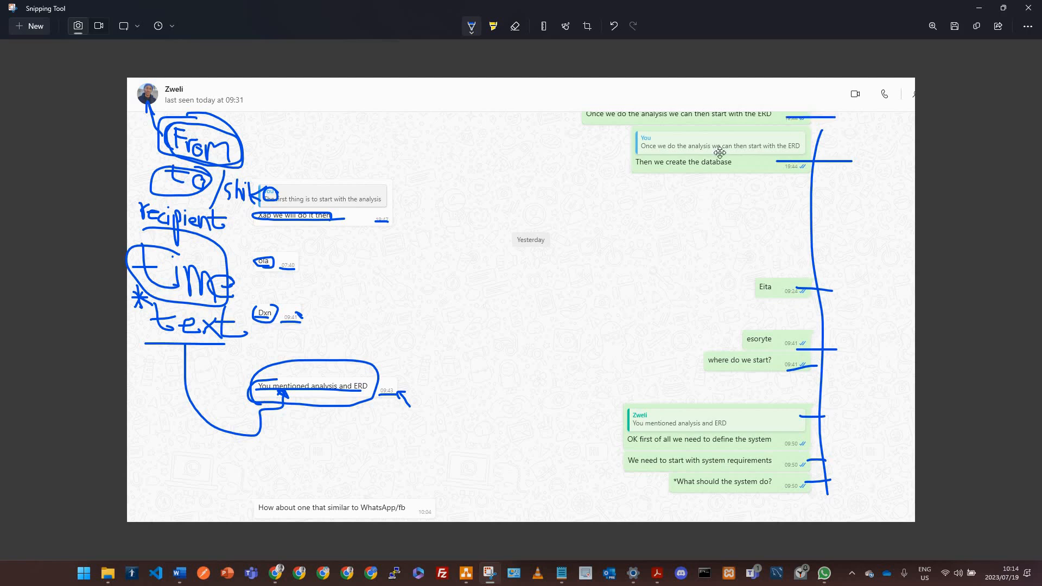
{"action": "key", "text": "alt+Tab"}
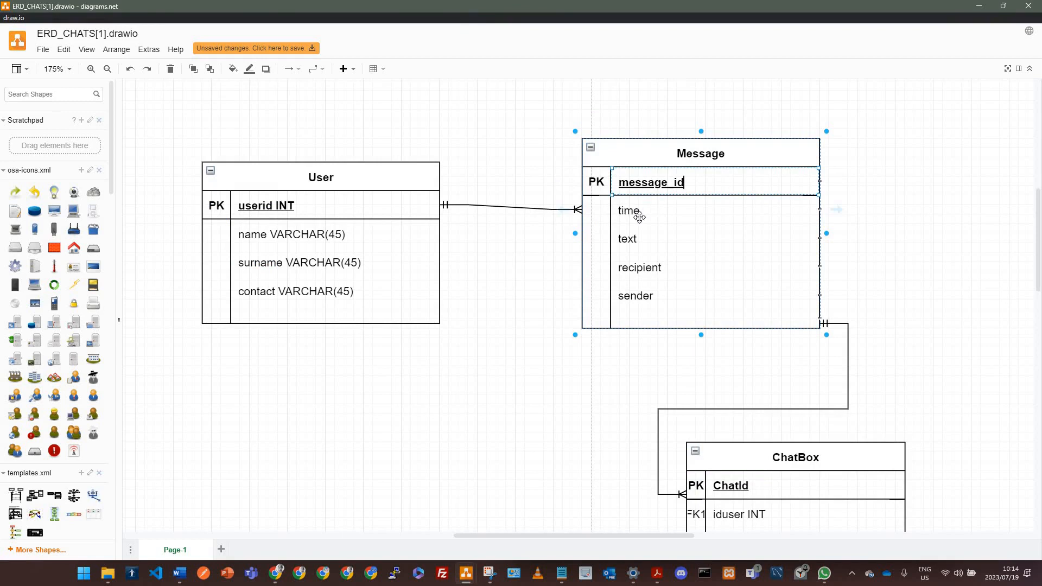
{"action": "left_click", "coordinate": [627, 238]}
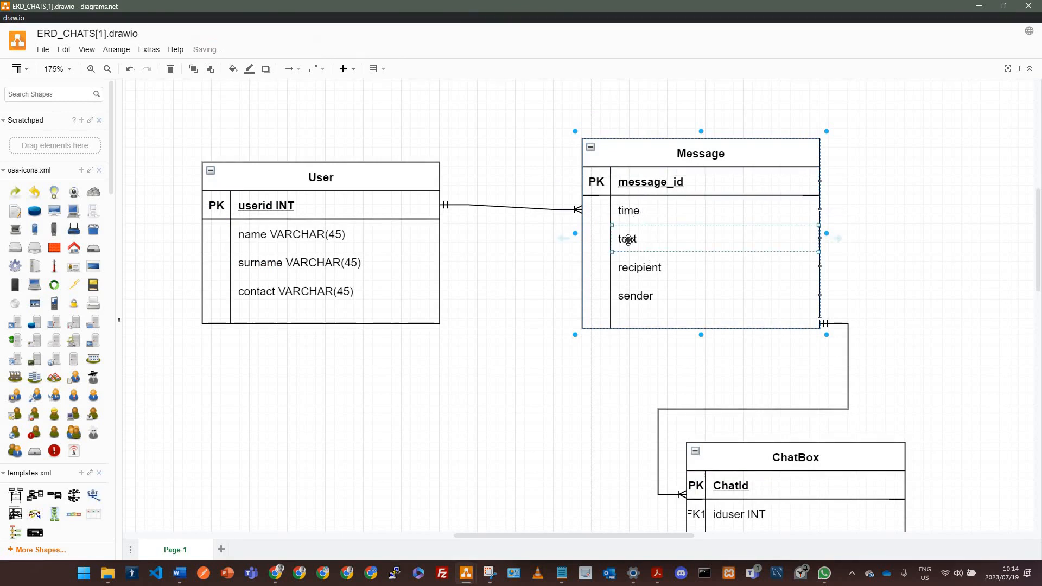
{"action": "left_click", "coordinate": [640, 268]}
{"action": "left_click", "coordinate": [635, 296]}
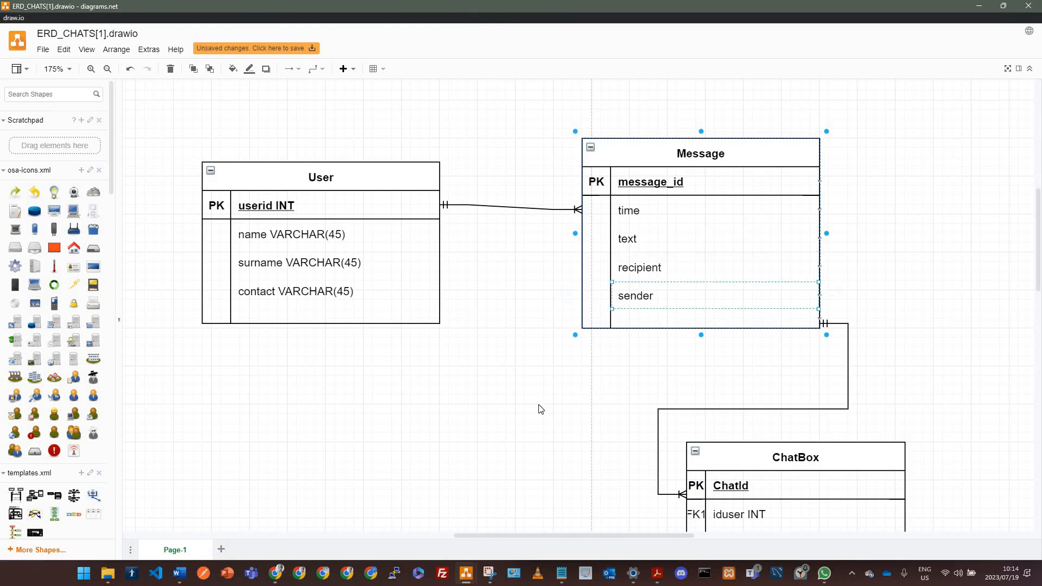
{"action": "left_click", "coordinate": [540, 408]}
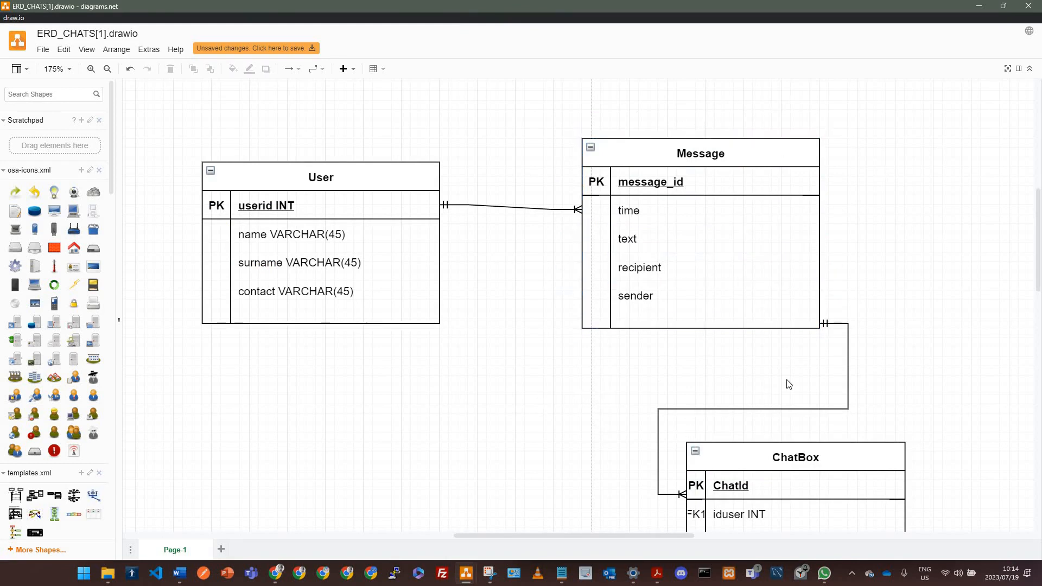
Step: Delete the ChatBox table together with its connector
{"action": "scroll", "coordinate": [782, 370], "scroll_direction": "down", "scroll_amount": 5}
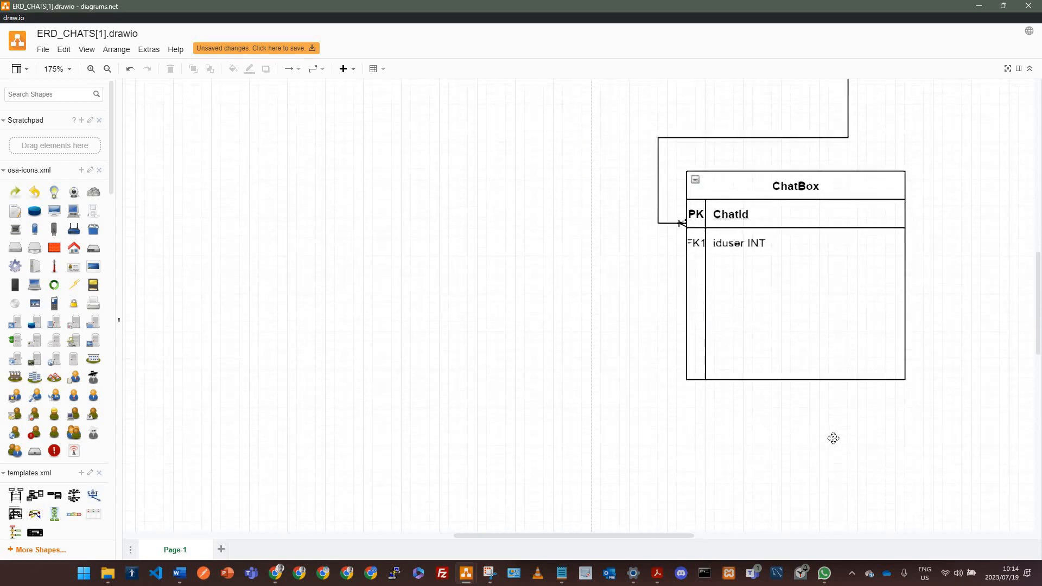
{"action": "scroll", "coordinate": [833, 435], "scroll_direction": "up", "scroll_amount": 2}
{"action": "scroll", "coordinate": [828, 437], "scroll_direction": "down", "scroll_amount": 2, "text": "ctrl"}
{"action": "left_click_drag", "start_coordinate": [921, 493], "coordinate": [699, 242]}
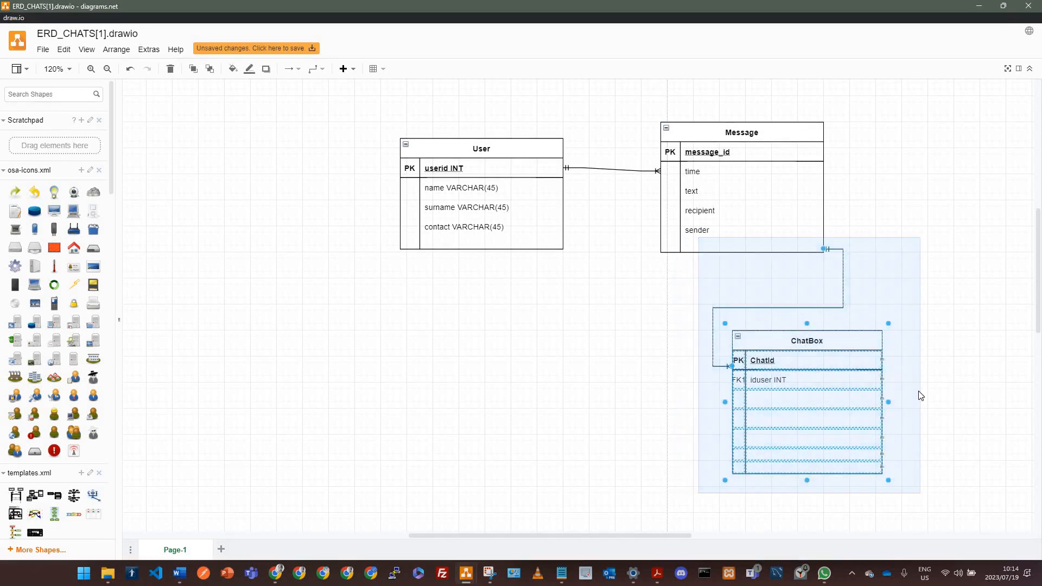
{"action": "key", "text": "Delete"}
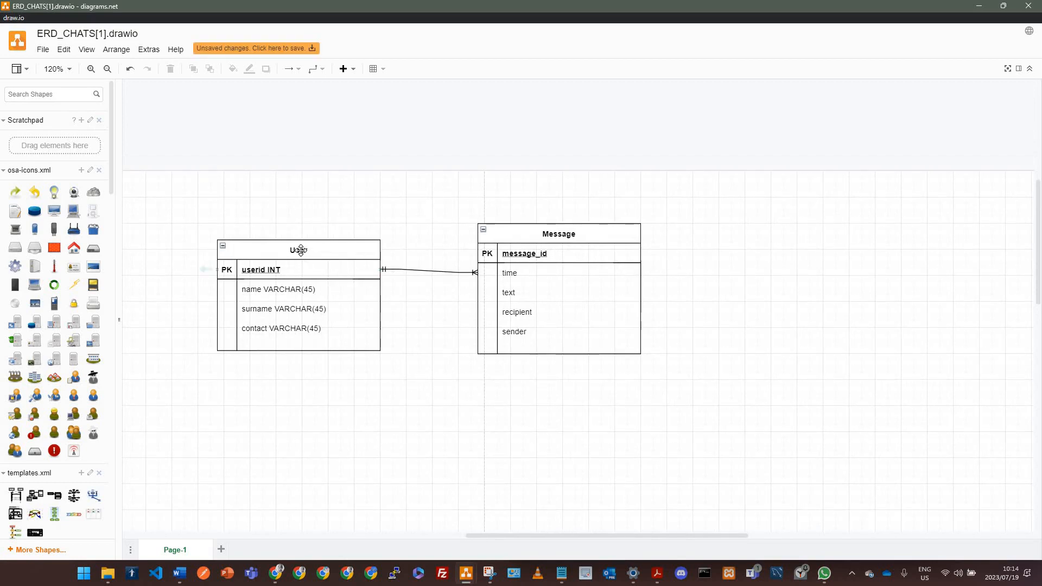
Step: Rename the User table to SENDER
{"action": "double_click", "coordinate": [300, 250]}
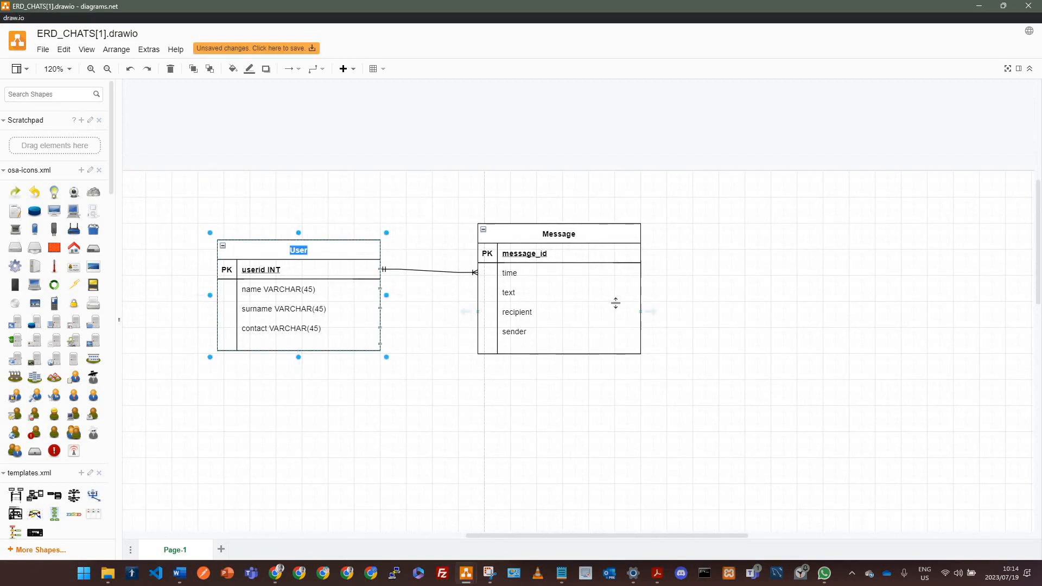
{"action": "type", "text": "SENDER"}
{"action": "left_click", "coordinate": [358, 393]}
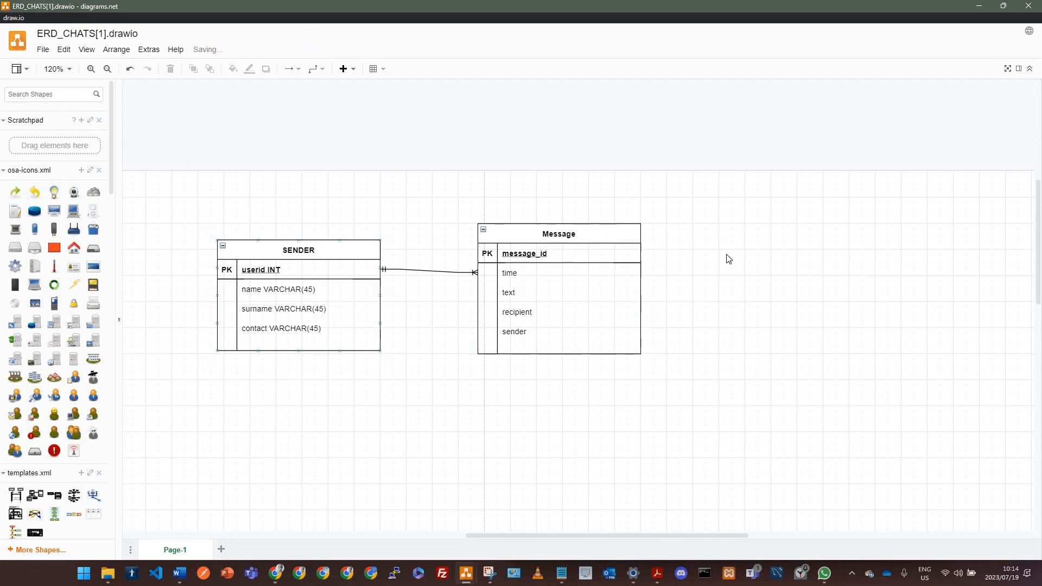
Step: Duplicate the SENDER table to the right of Message and rename the copy RECIPIENT
{"action": "left_click_drag", "start_coordinate": [341, 244], "coordinate": [857, 251]}
{"action": "double_click", "coordinate": [857, 251]}
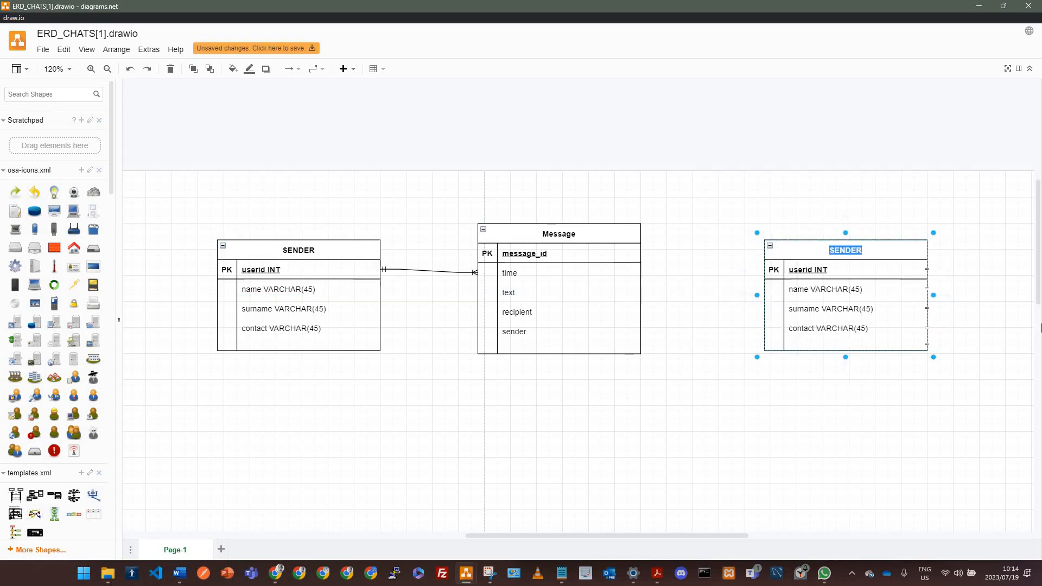
{"action": "type", "text": "RECEIPIENT"}
{"action": "left_click", "coordinate": [744, 402]}
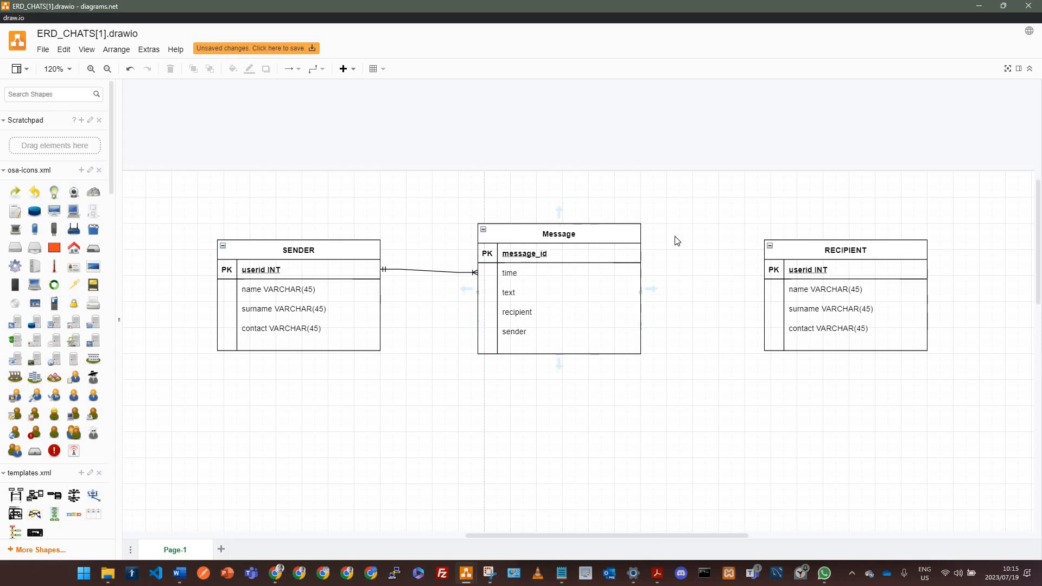
Step: Switch to the chat screenshot and add more tick marks beside the sent messages
{"action": "key", "text": "alt+Tab"}
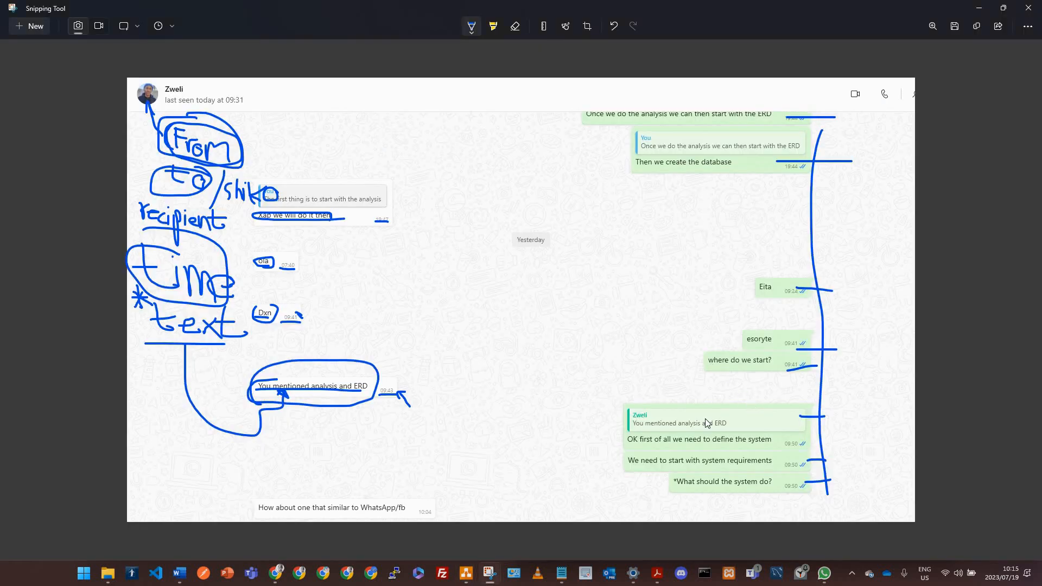
{"action": "mouse_move", "coordinate": [812, 421]}
{"action": "left_mouse_down"}
{"action": "mouse_move", "coordinate": [780, 420]}
{"action": "mouse_move", "coordinate": [797, 439]}
{"action": "mouse_move", "coordinate": [779, 461]}
{"action": "left_mouse_up"}
{"action": "left_click_drag", "start_coordinate": [843, 483], "coordinate": [786, 482]}
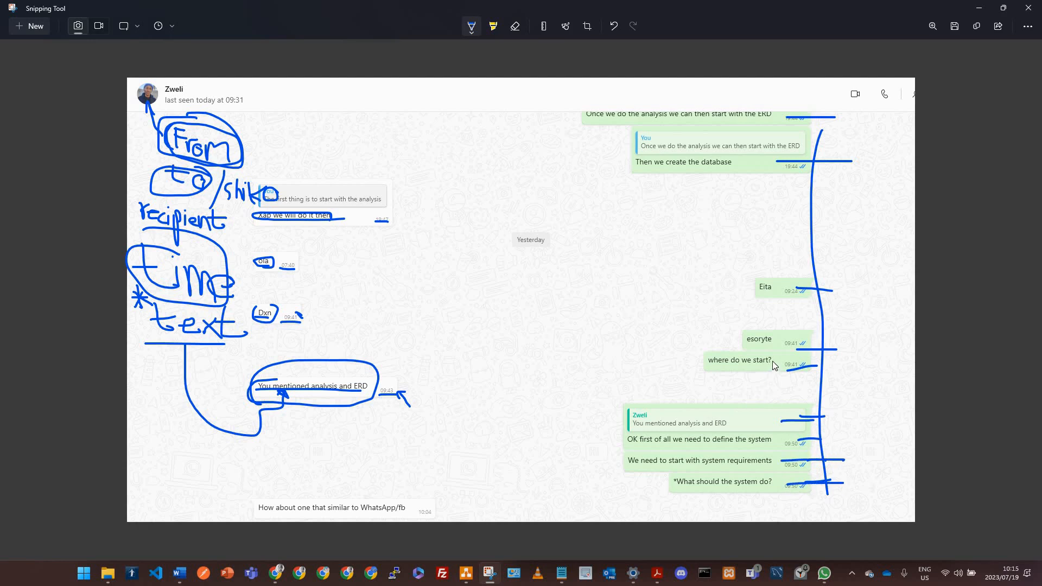
{"action": "left_click_drag", "start_coordinate": [811, 287], "coordinate": [781, 288]}
{"action": "left_click_drag", "start_coordinate": [819, 160], "coordinate": [756, 160]}
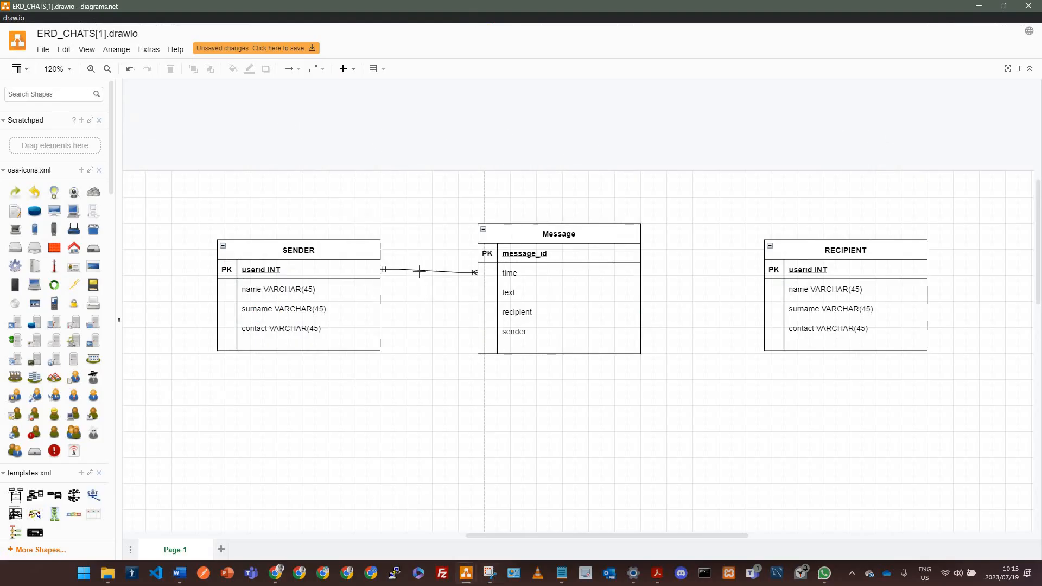
Step: Connect the Message table to the RECIPIENT table with a straight relationship line
{"action": "left_click", "coordinate": [420, 271]}
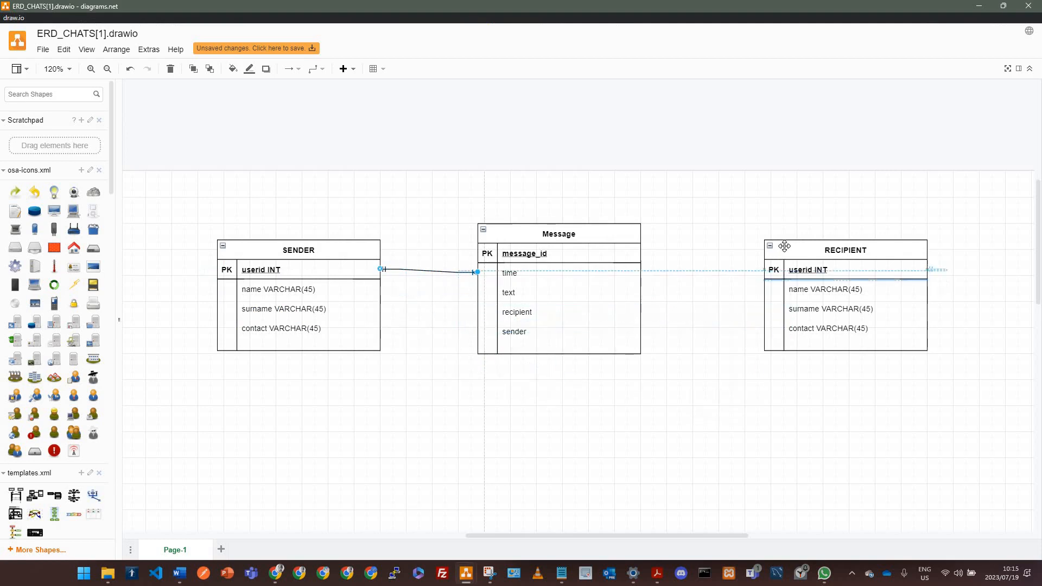
{"action": "left_click", "coordinate": [775, 313]}
{"action": "left_click_drag", "start_coordinate": [775, 313], "coordinate": [774, 313]}
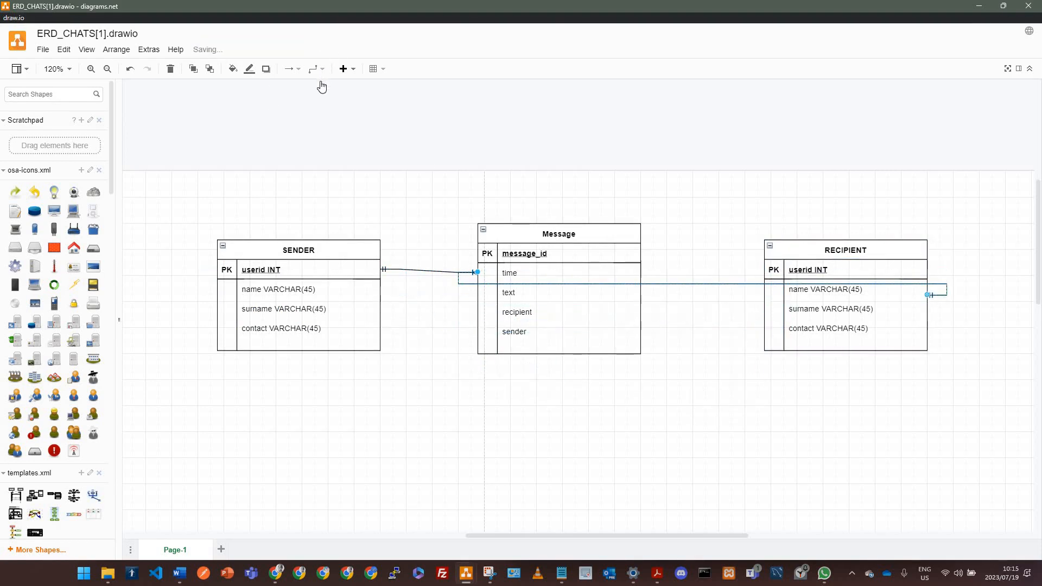
{"action": "left_click", "coordinate": [322, 70]}
{"action": "left_click", "coordinate": [315, 86]}
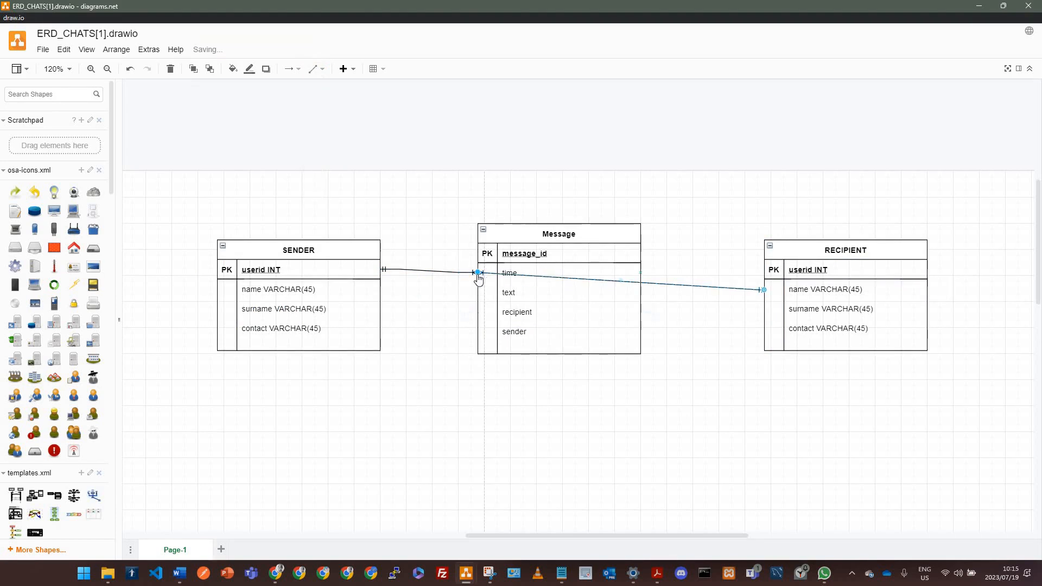
{"action": "left_click", "coordinate": [557, 235]}
{"action": "left_click_drag", "start_coordinate": [557, 236], "coordinate": [558, 235]}
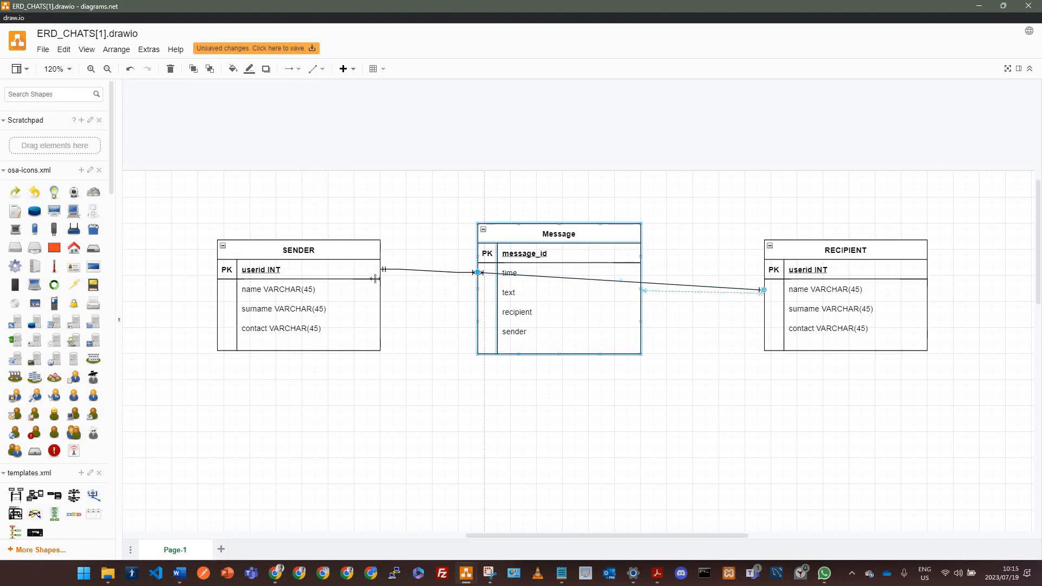
Step: Reattach the SENDER–Message connector to the Message table and make it straight
{"action": "left_click", "coordinate": [427, 273]}
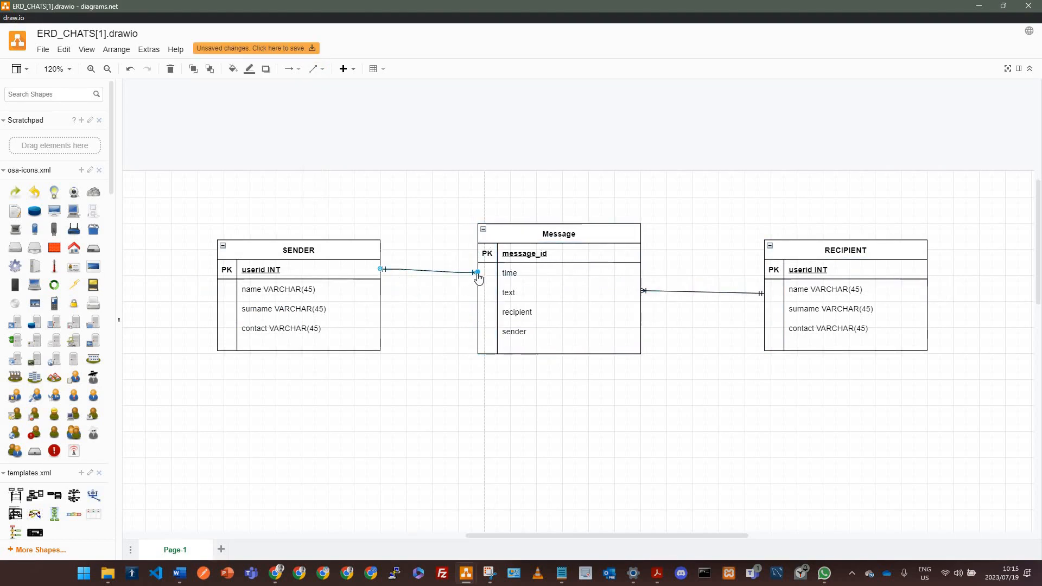
{"action": "left_click_drag", "start_coordinate": [477, 272], "coordinate": [510, 233]}
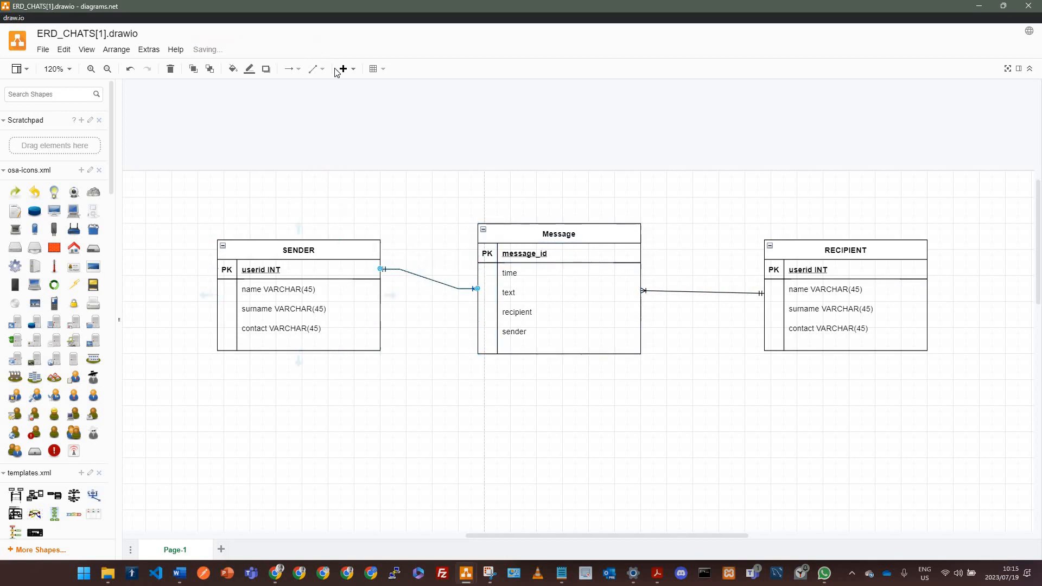
{"action": "left_click", "coordinate": [318, 71]}
{"action": "left_click", "coordinate": [322, 91]}
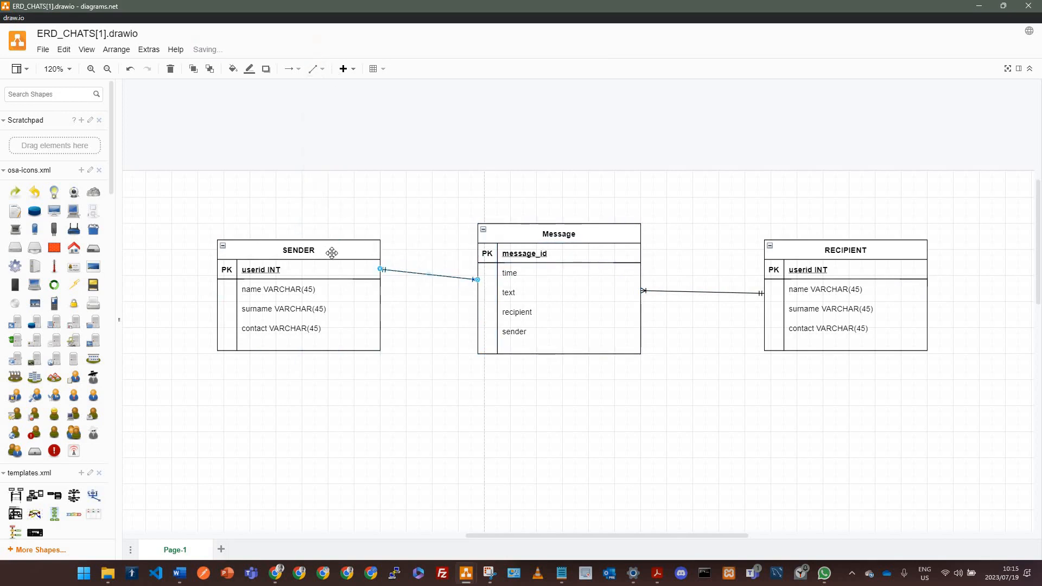
Step: Reposition the SENDER and RECIPIENT tables so their connectors to Message run level
{"action": "left_click", "coordinate": [332, 255]}
{"action": "left_click_drag", "start_coordinate": [379, 281], "coordinate": [379, 298]}
{"action": "left_click", "coordinate": [389, 286]}
{"action": "left_click", "coordinate": [382, 286]}
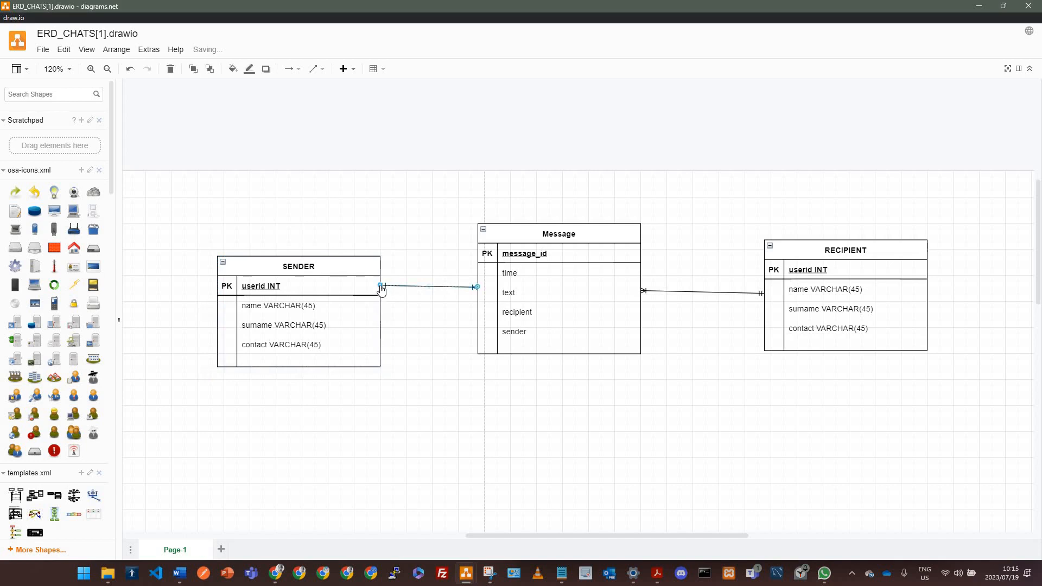
{"action": "left_click_drag", "start_coordinate": [362, 258], "coordinate": [348, 273]}
{"action": "left_click", "coordinate": [352, 264]}
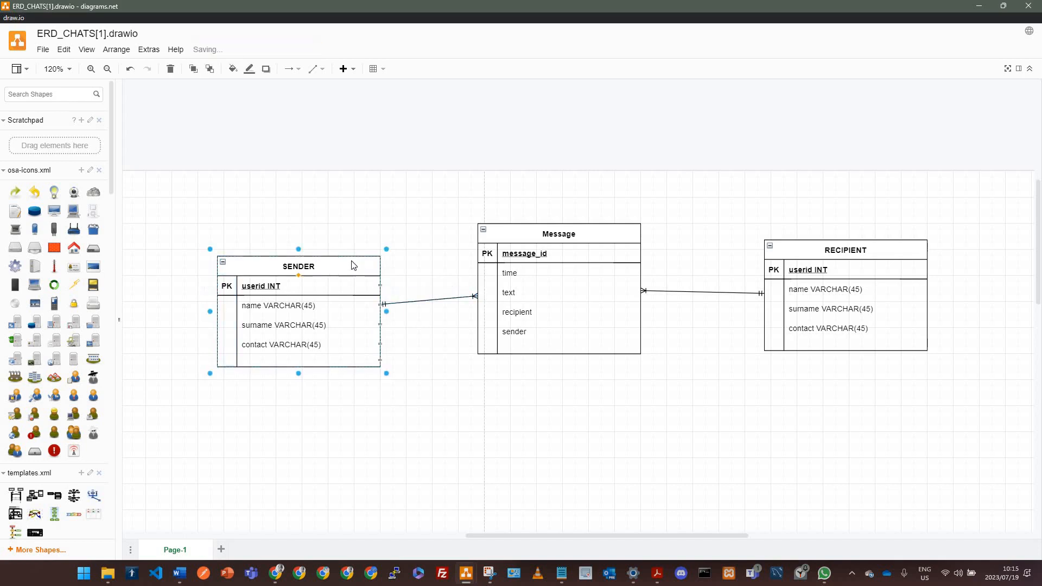
{"action": "key", "text": "ctrl+z"}
{"action": "left_click_drag", "start_coordinate": [340, 249], "coordinate": [341, 240]}
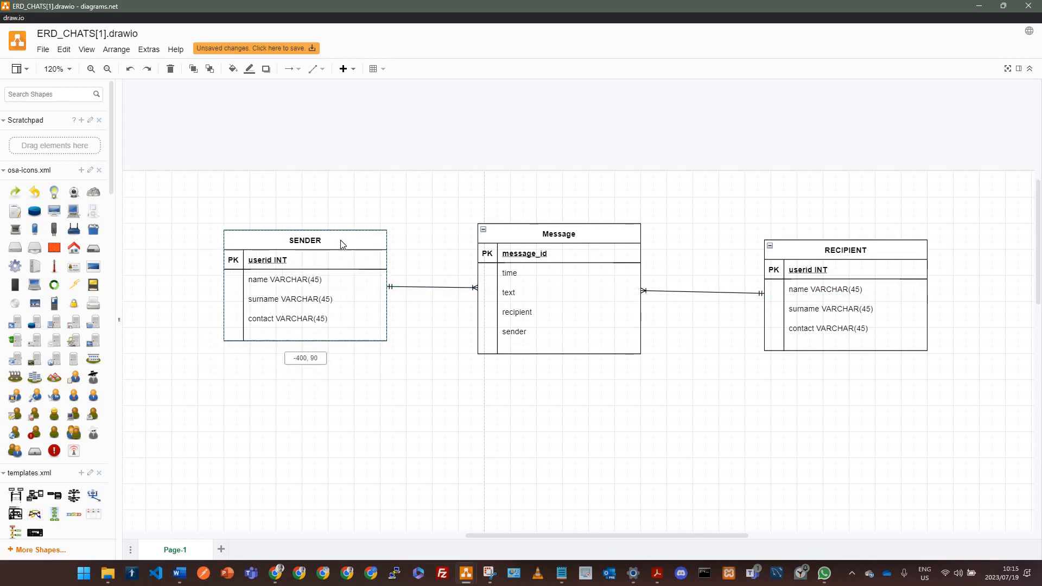
{"action": "left_click", "coordinate": [526, 384]}
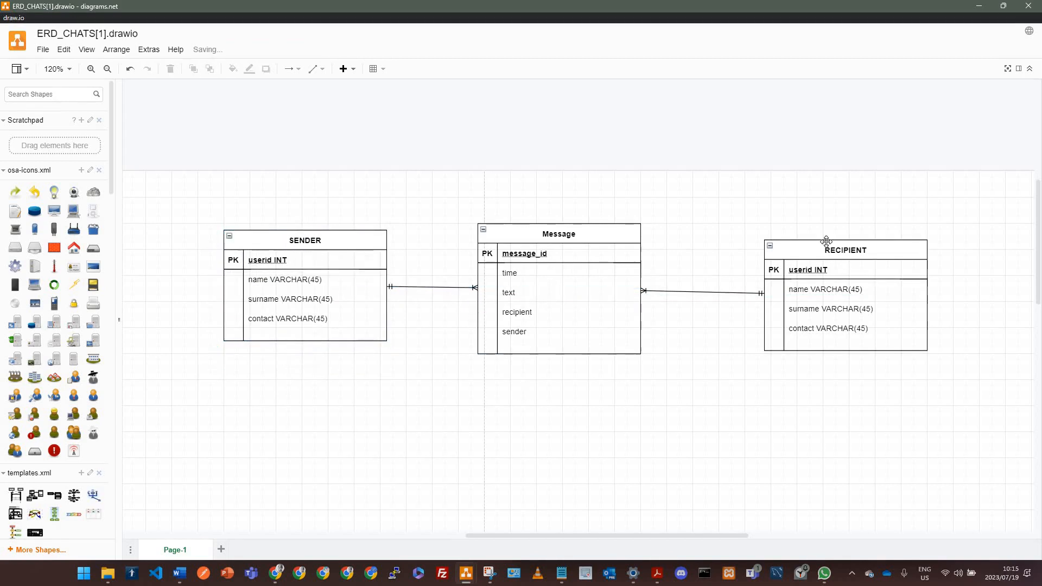
{"action": "left_click_drag", "start_coordinate": [817, 249], "coordinate": [818, 243]}
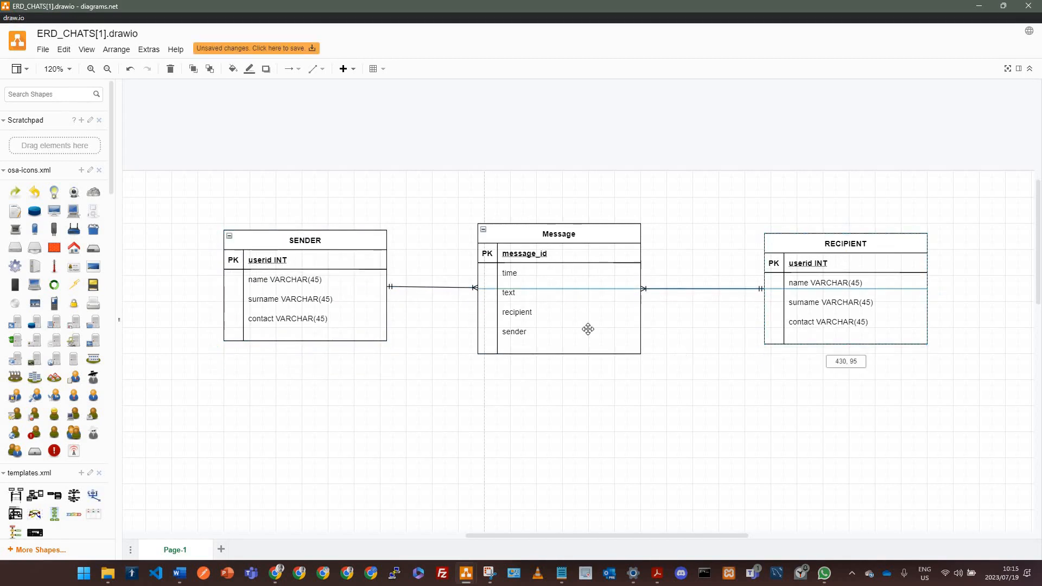
{"action": "left_click_drag", "start_coordinate": [432, 343], "coordinate": [307, 395]}
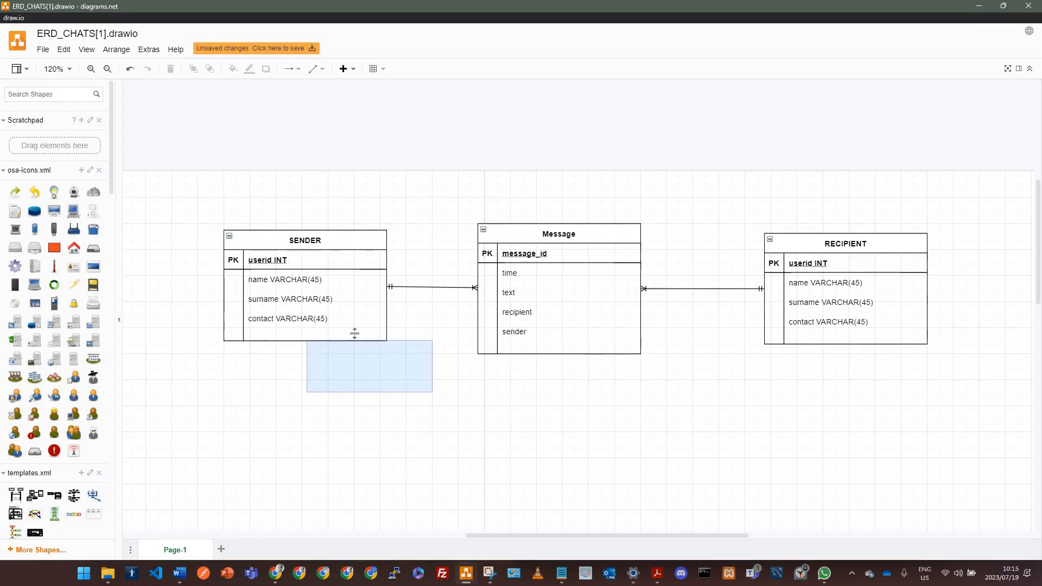
Step: Add a "send" text label just above the SENDER–Message connector and save the diagram
{"action": "double_click", "coordinate": [426, 276]}
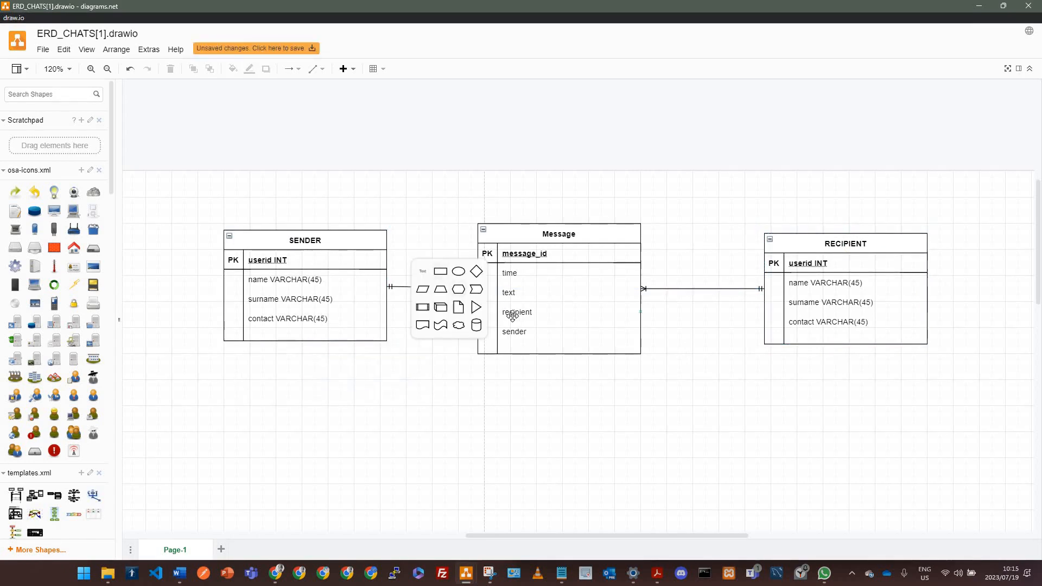
{"action": "left_click", "coordinate": [427, 273]}
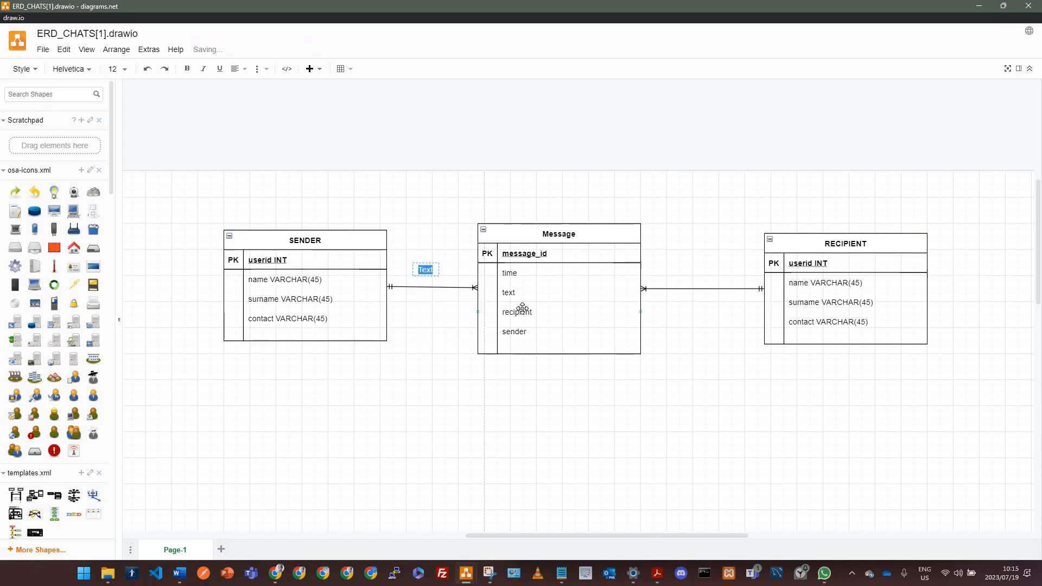
{"action": "type", "text": "D"}
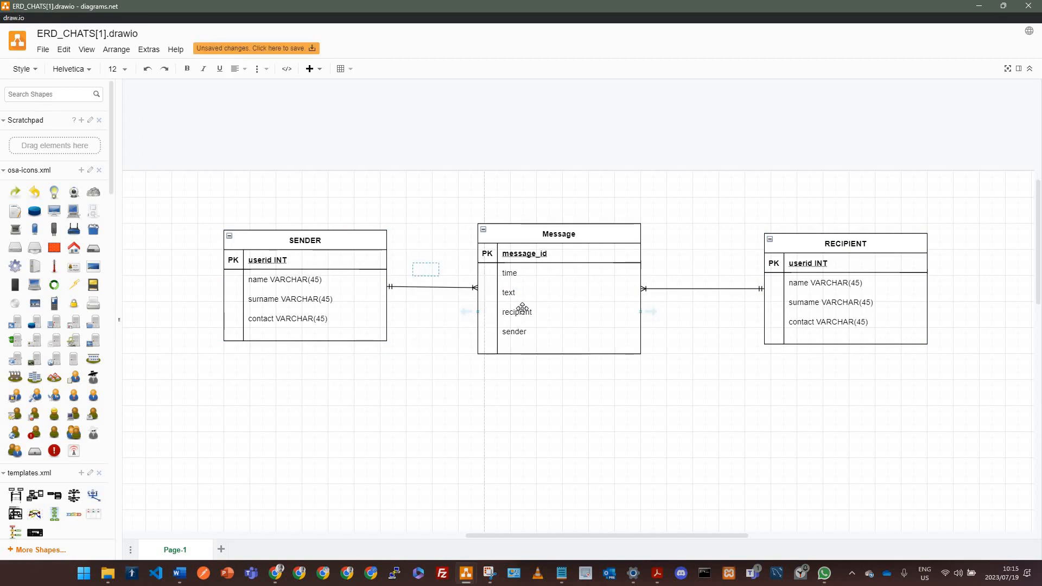
{"action": "type", "text": "end"}
{"action": "left_click", "coordinate": [425, 270]}
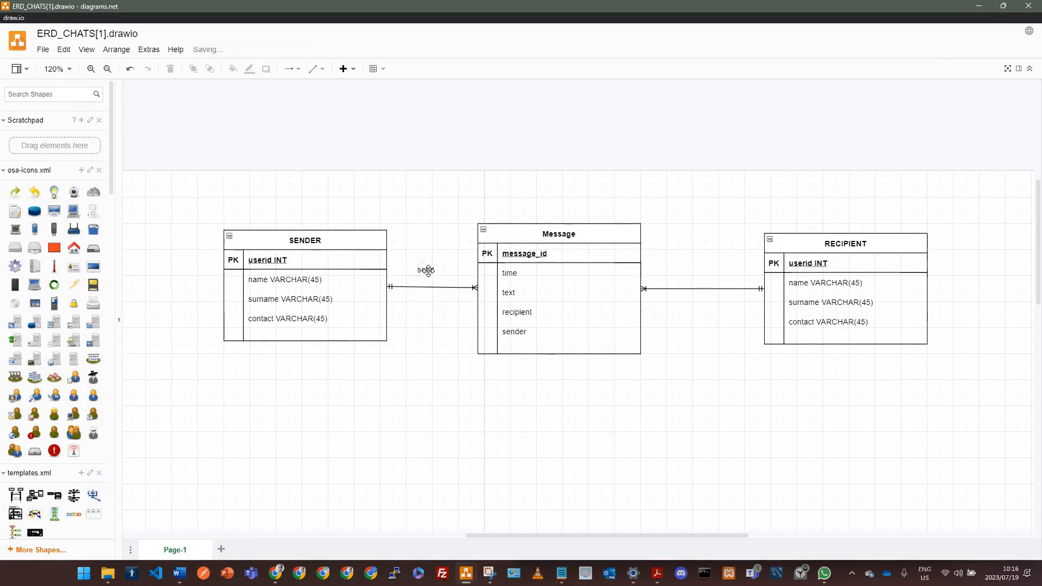
{"action": "left_click_drag", "start_coordinate": [433, 278], "coordinate": [439, 299]}
{"action": "key", "text": "ctrl+s"}
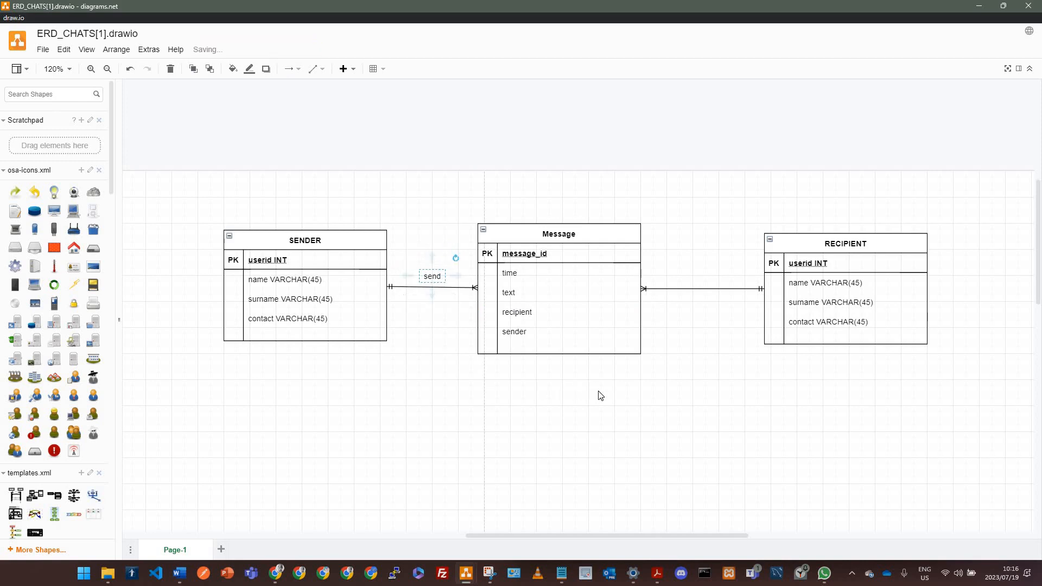
Step: Nudge the Message table slightly upward and save the diagram
{"action": "left_click_drag", "start_coordinate": [564, 403], "coordinate": [512, 395]}
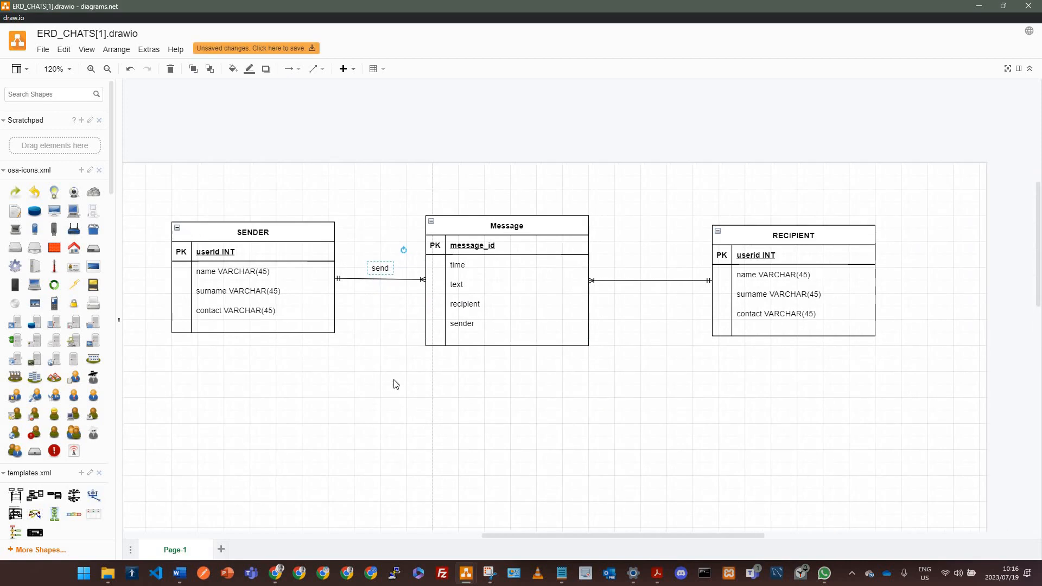
{"action": "left_click", "coordinate": [402, 359]}
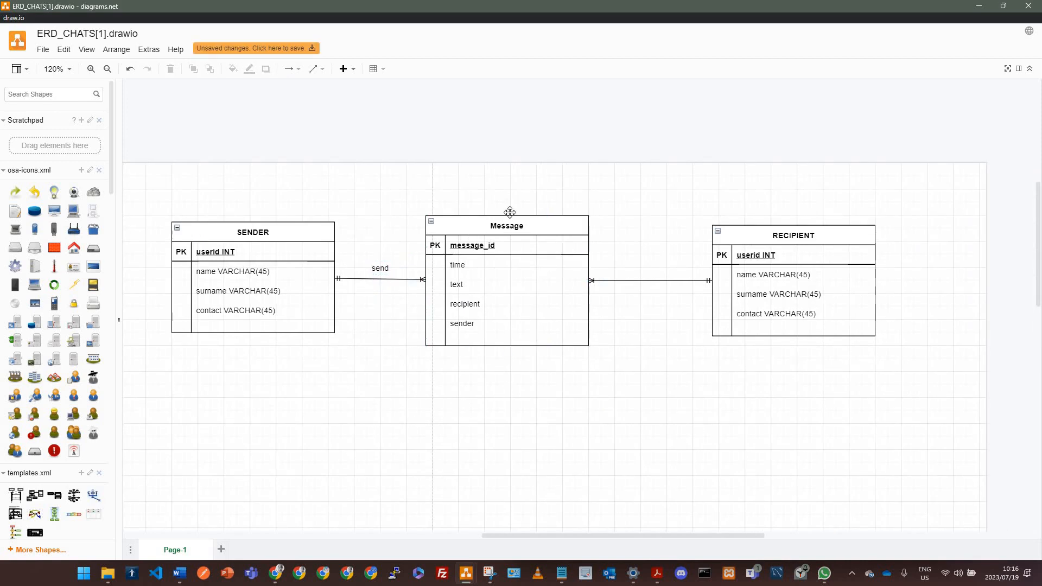
{"action": "left_click_drag", "start_coordinate": [509, 217], "coordinate": [509, 213]}
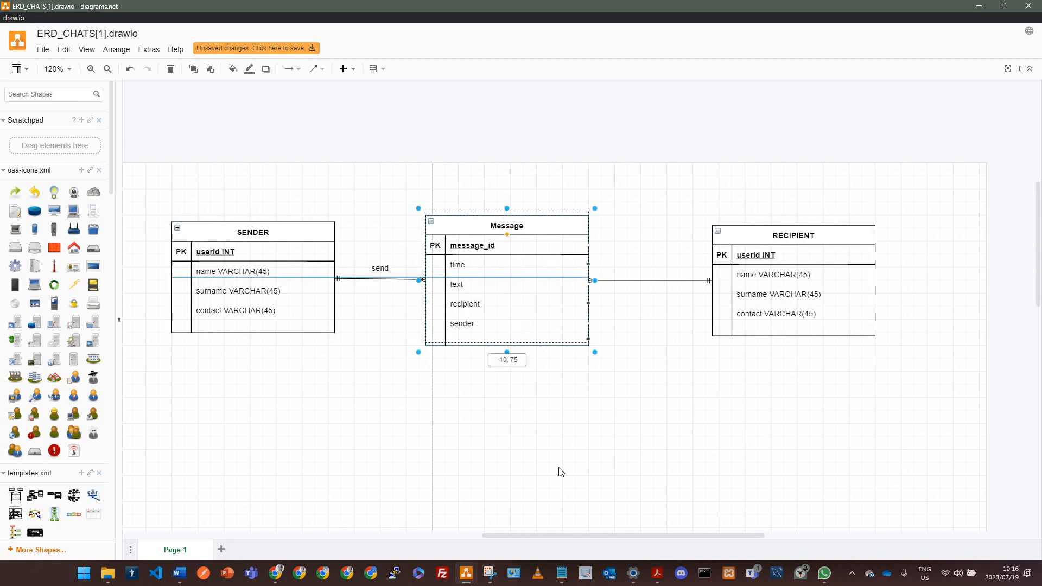
{"action": "key", "text": "ctrl+s"}
{"action": "left_click", "coordinate": [554, 433]}
Step: Duplicate the send label above the Message–RECIPIENT connector and change its text to "receive"
{"action": "left_click_drag", "start_coordinate": [367, 273], "coordinate": [650, 268]}
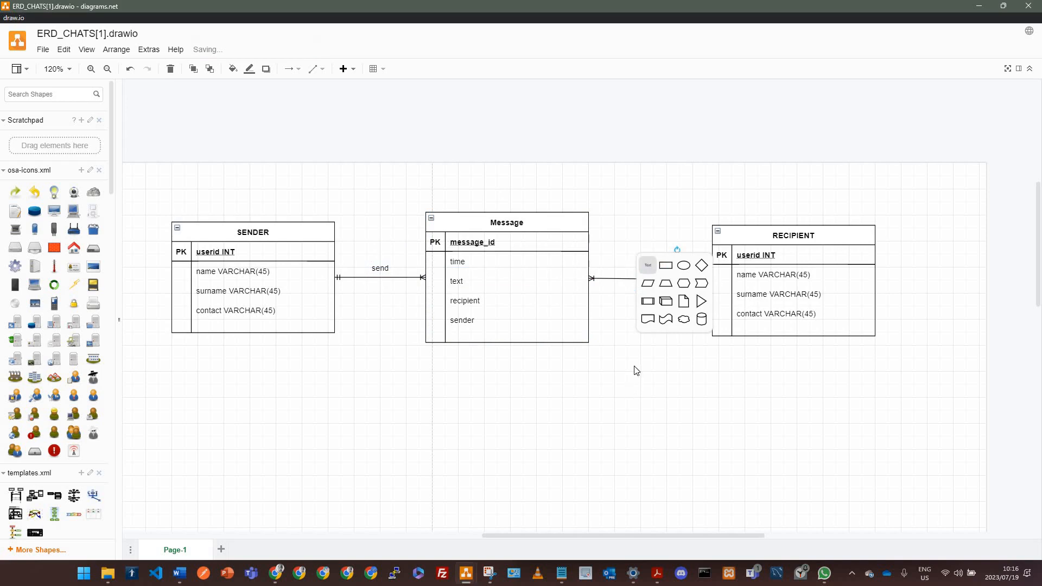
{"action": "double_click", "coordinate": [654, 269]}
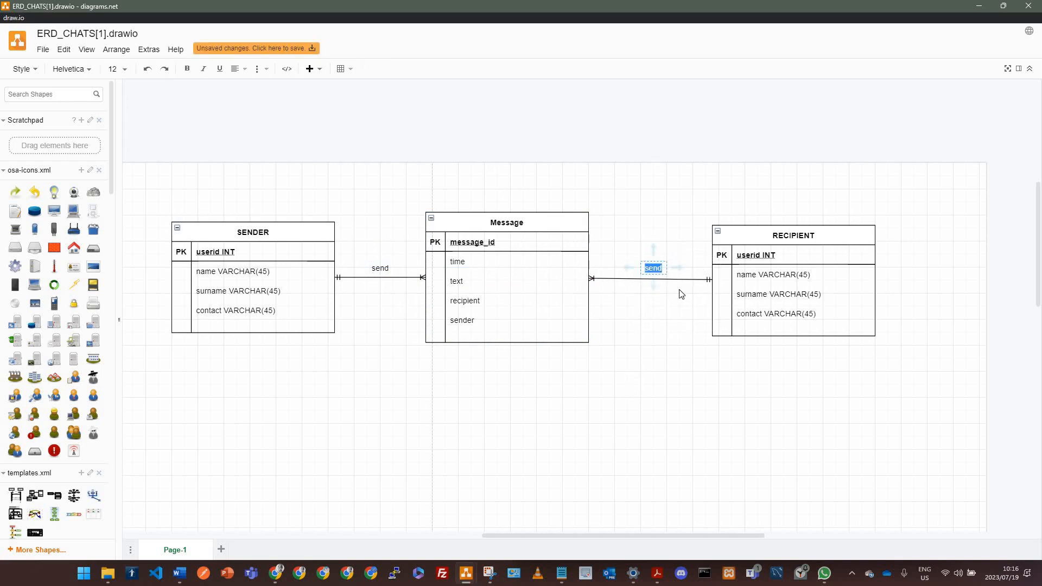
{"action": "key", "text": "BackSpace"}
{"action": "type", "text": "receive"}
{"action": "left_click", "coordinate": [798, 251]}
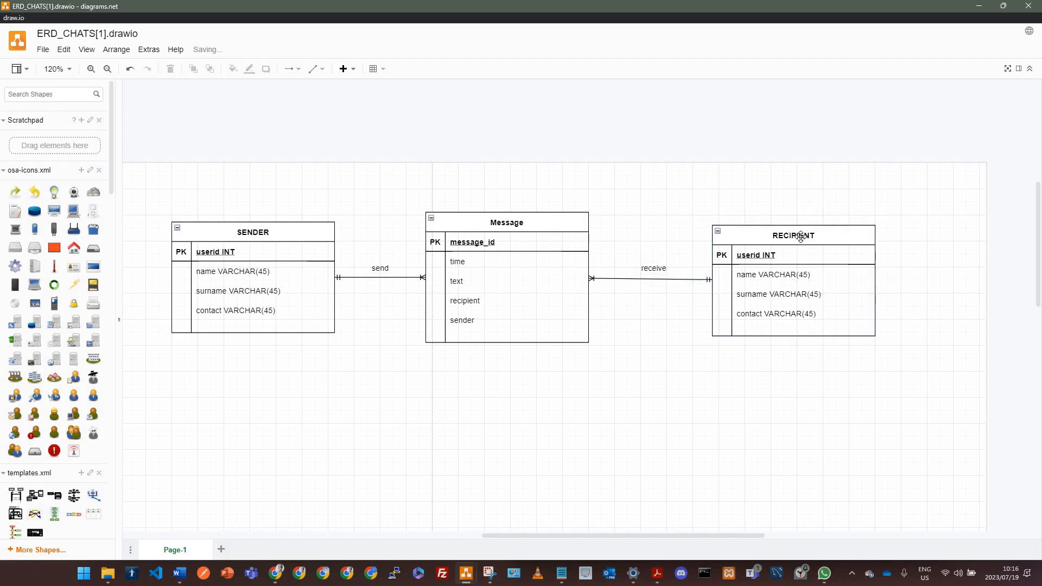
Step: Move the RECIPIENT table up slightly so the receive connector runs level
{"action": "left_click_drag", "start_coordinate": [802, 239], "coordinate": [799, 267]}
{"action": "left_click", "coordinate": [703, 351]}
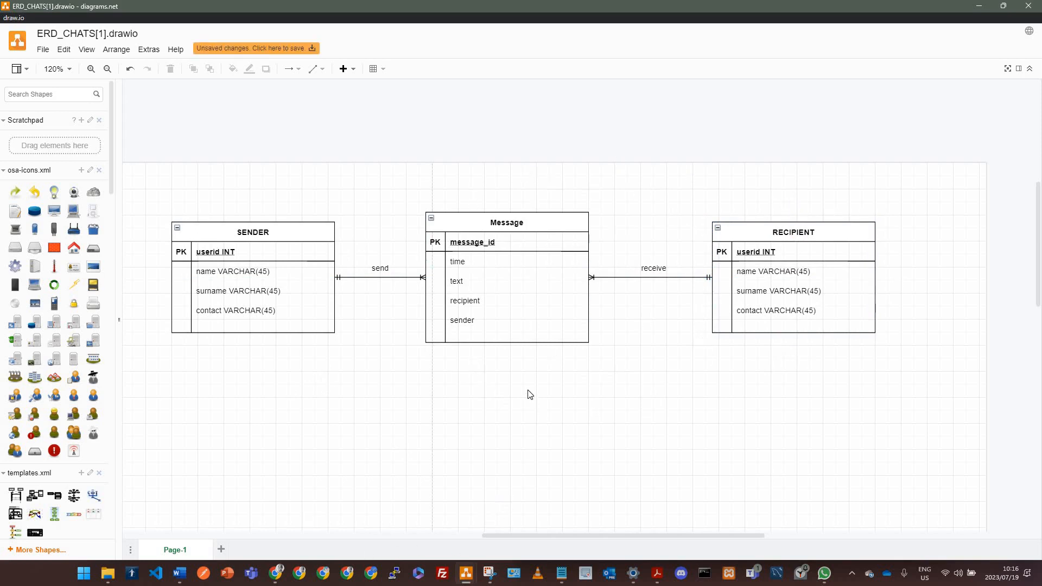
Step: Mark the sender and recipient attributes of the Message table as FK
{"action": "double_click", "coordinate": [434, 322]}
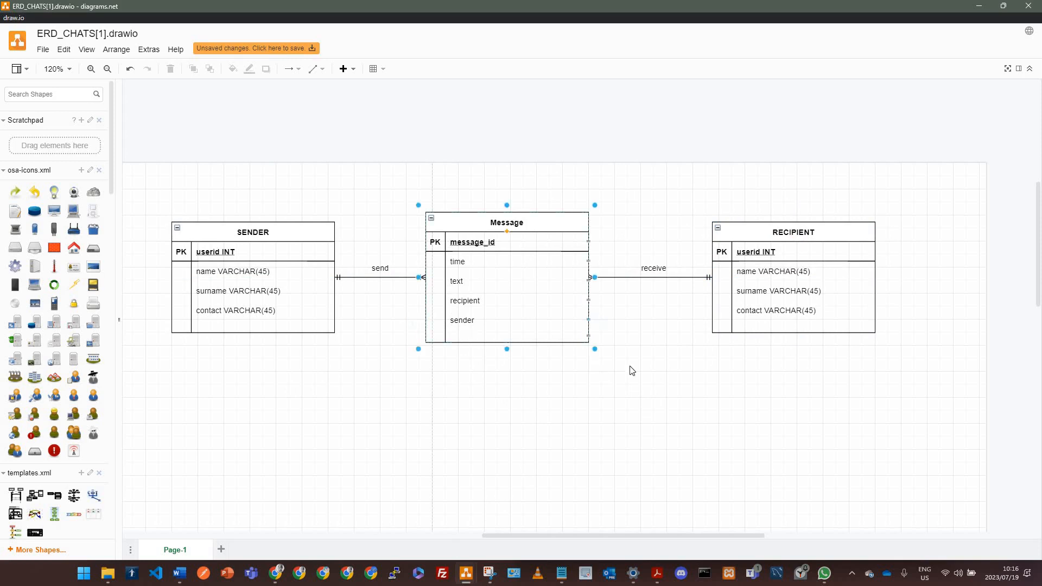
{"action": "type", "text": "FK"}
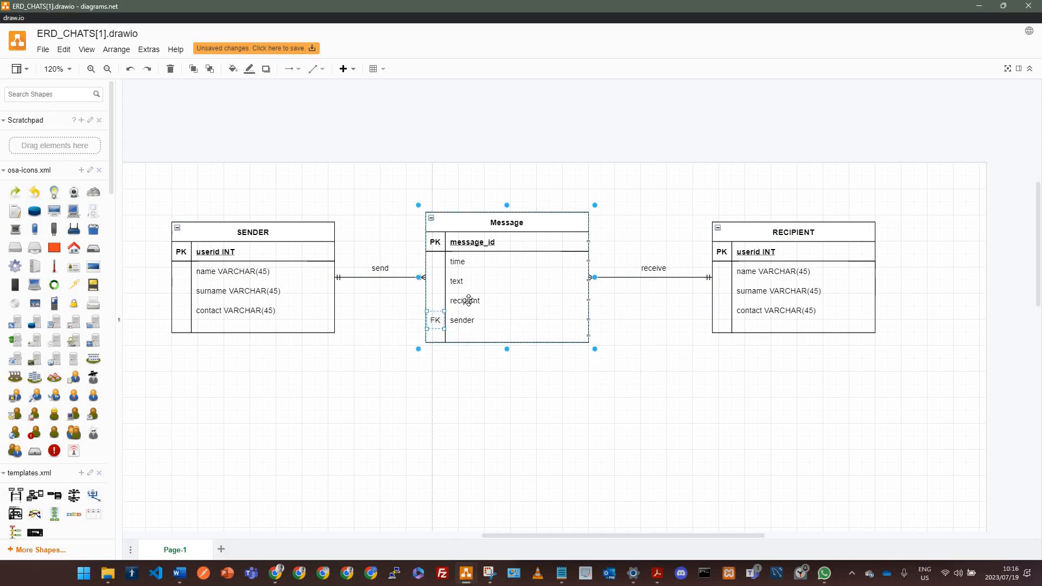
{"action": "double_click", "coordinate": [433, 300]}
{"action": "left_click", "coordinate": [770, 445]}
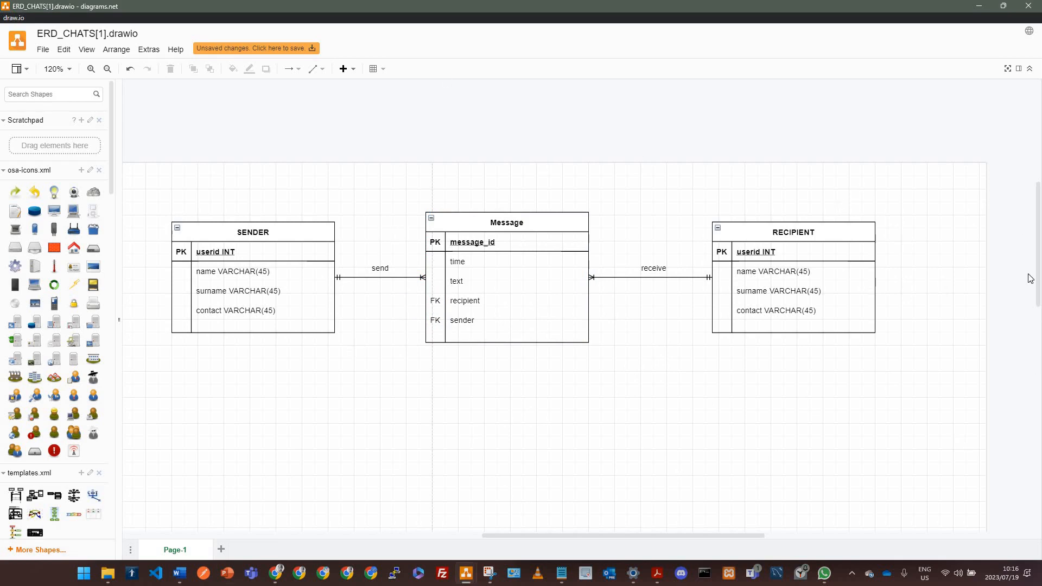
Step: Move the SENDER table to sit directly below the RECIPIENT table
{"action": "scroll", "coordinate": [614, 358], "scroll_direction": "down", "scroll_amount": 6}
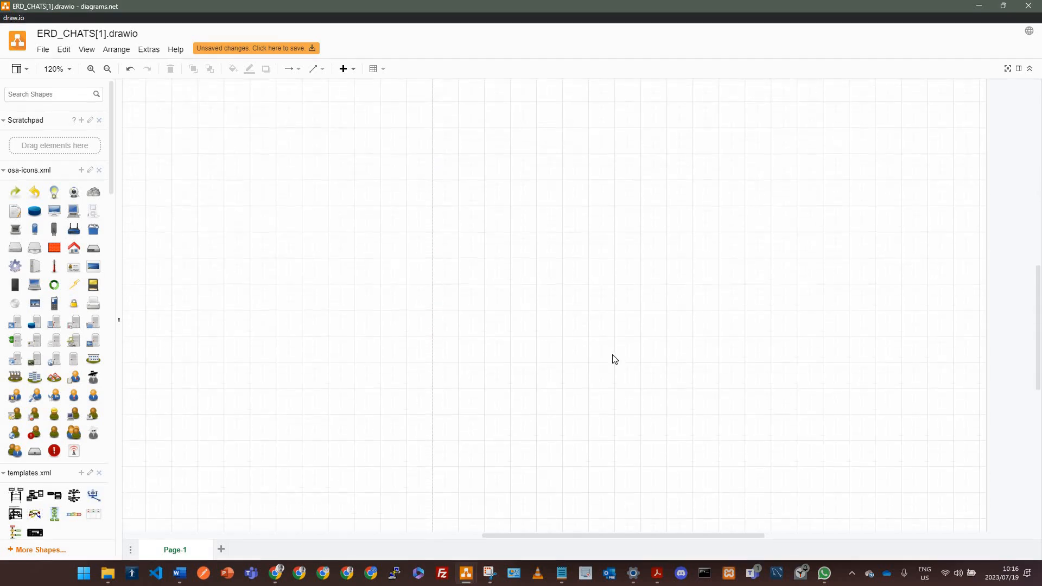
{"action": "scroll", "coordinate": [616, 359], "scroll_direction": "up", "scroll_amount": 6}
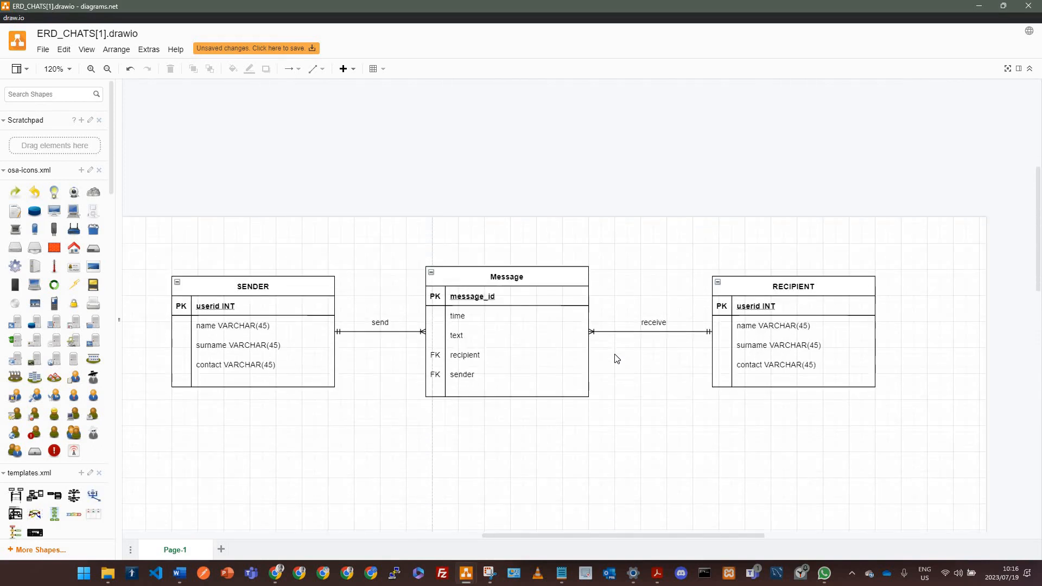
{"action": "scroll", "coordinate": [616, 358], "scroll_direction": "down", "scroll_amount": 2}
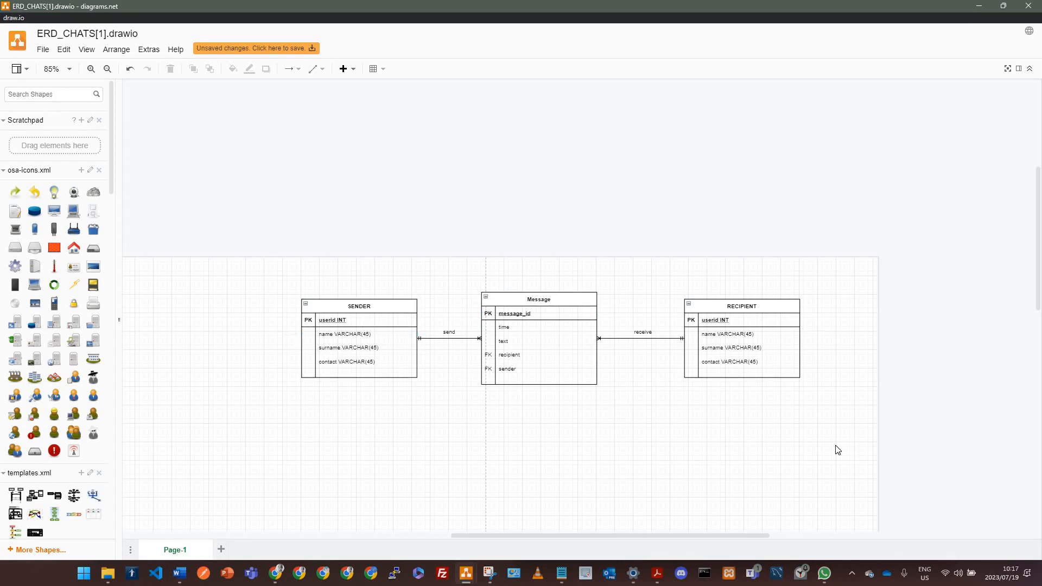
{"action": "left_click", "coordinate": [392, 305]}
{"action": "left_click_drag", "start_coordinate": [396, 305], "coordinate": [782, 397]}
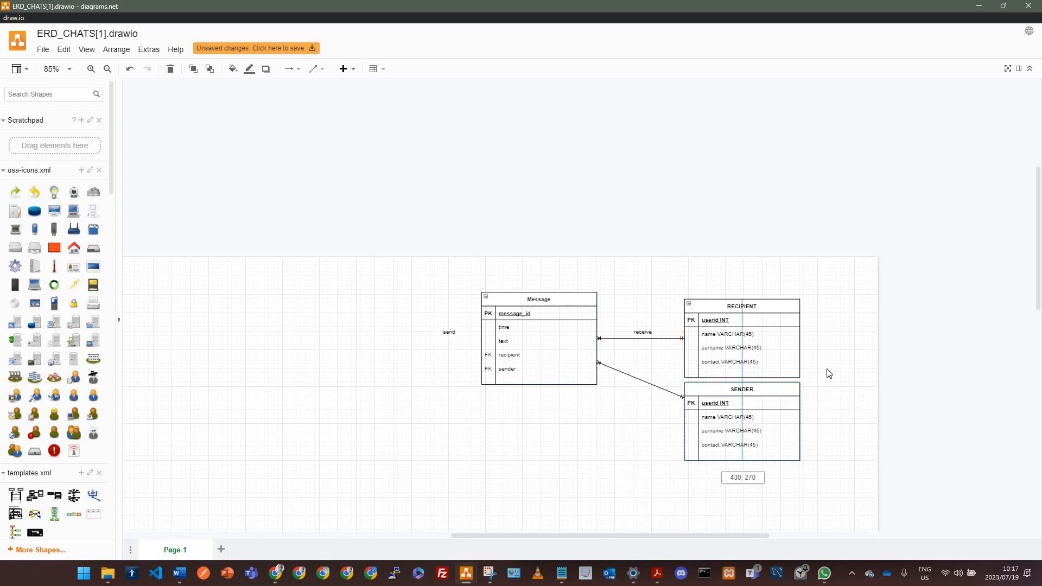
Step: Hide the canvas grid and the page view of the diagram
{"action": "scroll", "coordinate": [828, 372], "scroll_direction": "down", "scroll_amount": 3}
{"action": "scroll", "coordinate": [827, 370], "scroll_direction": "up", "scroll_amount": 4}
{"action": "scroll", "coordinate": [976, 186], "scroll_direction": "down", "scroll_amount": 3}
{"action": "scroll", "coordinate": [977, 187], "scroll_direction": "right", "scroll_amount": 2}
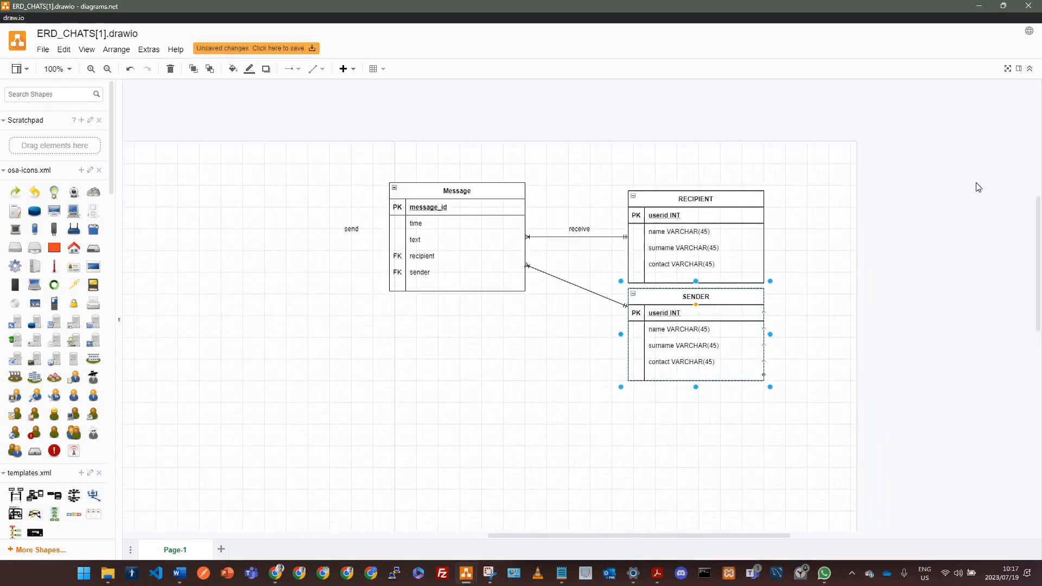
{"action": "left_click", "coordinate": [1018, 70]}
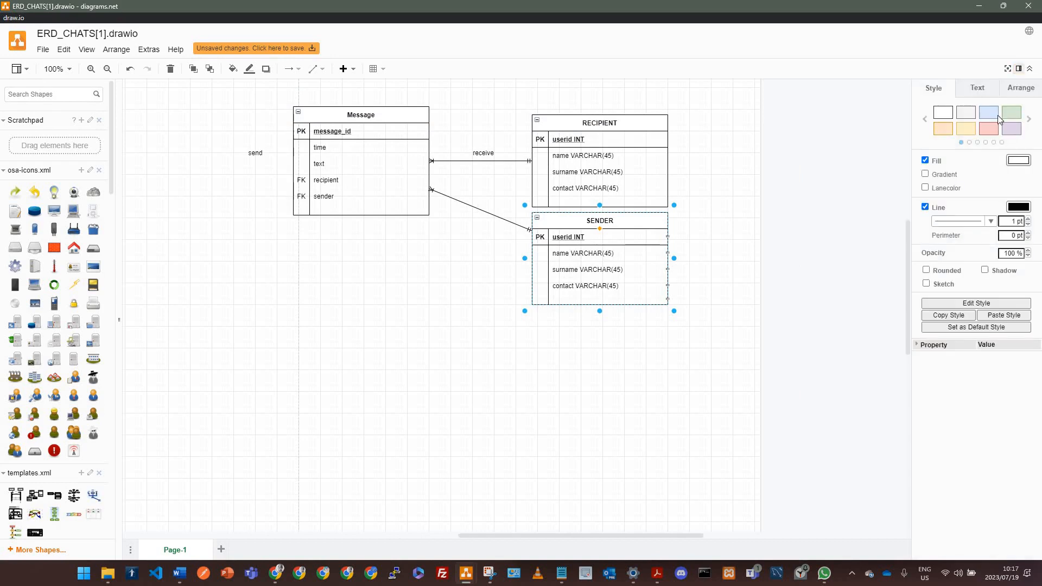
{"action": "key", "text": "Escape"}
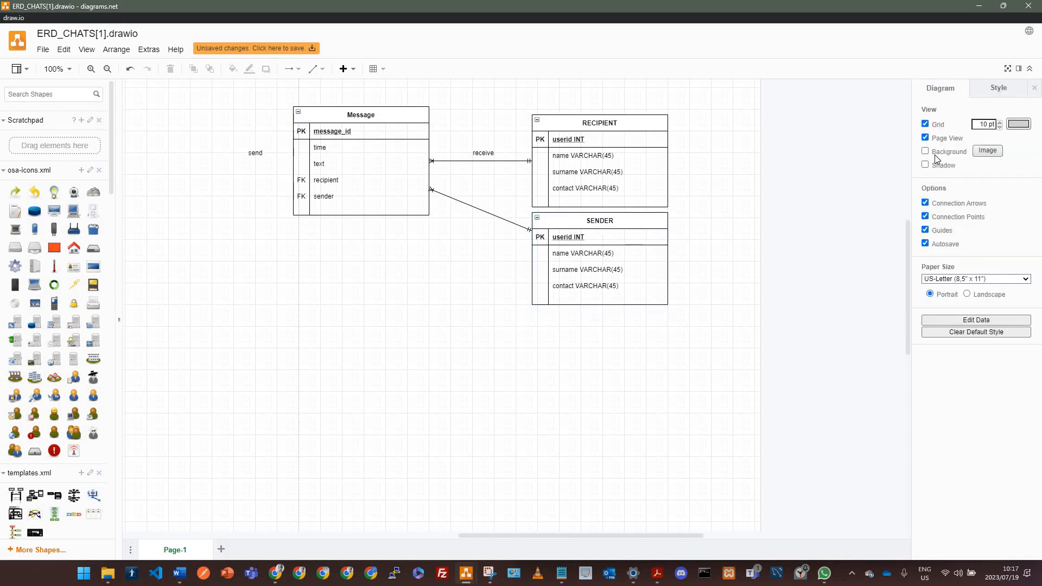
{"action": "left_click", "coordinate": [925, 123]}
{"action": "left_click", "coordinate": [924, 137]}
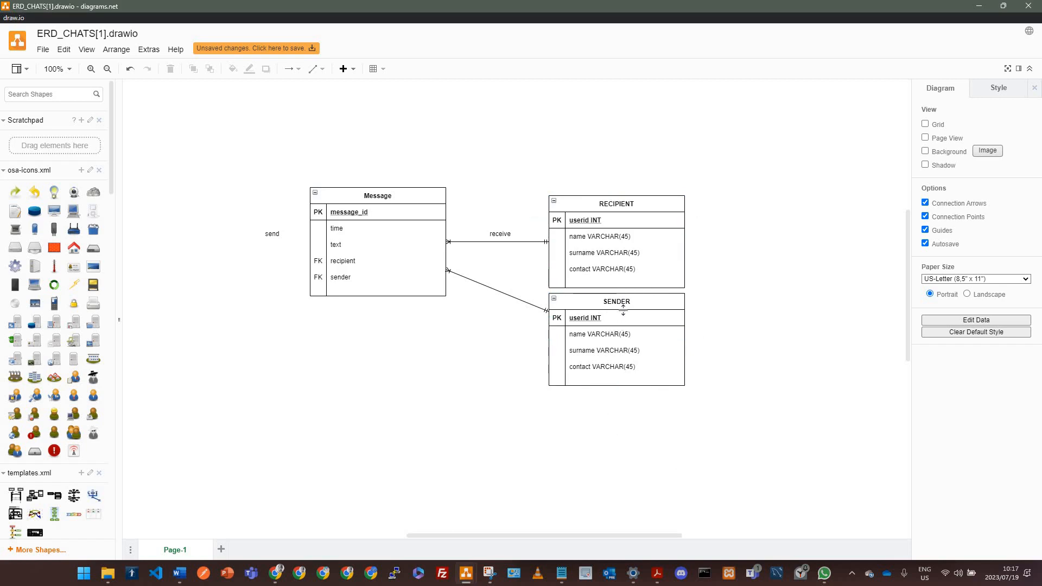
{"action": "left_click_drag", "start_coordinate": [650, 295], "coordinate": [645, 204]}
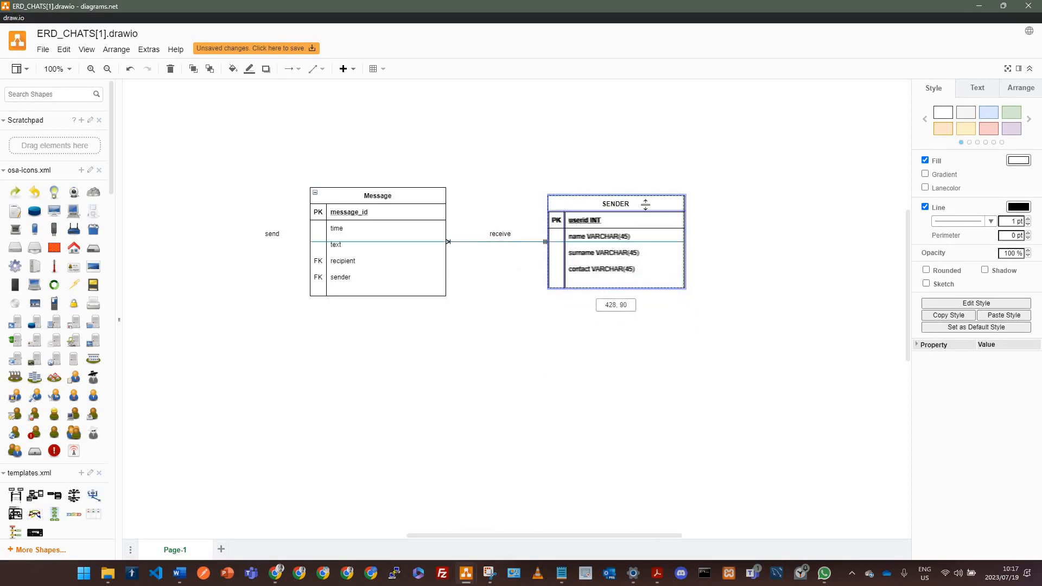
{"action": "left_click", "coordinate": [667, 400]}
{"action": "left_click_drag", "start_coordinate": [631, 204], "coordinate": [751, 215]}
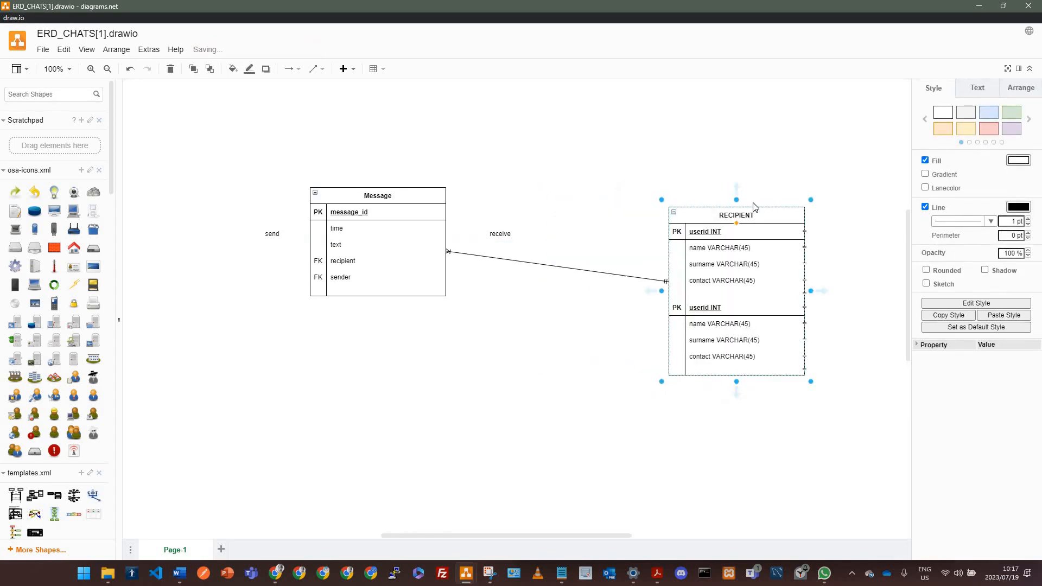
{"action": "key", "text": "ctrl+z"}
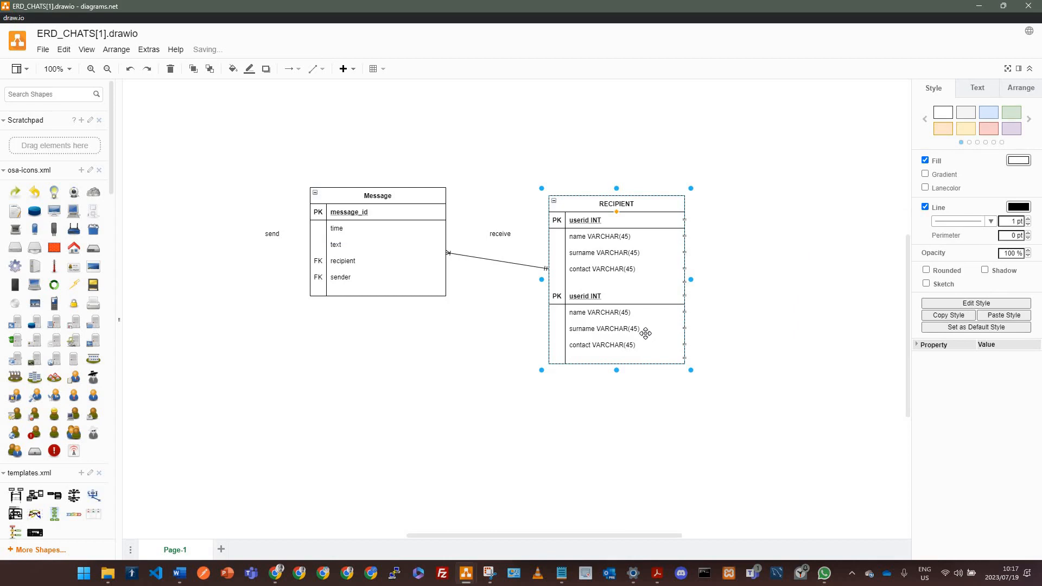
{"action": "key", "text": "ctrl+z"}
Step: Delete the SENDER table and rename the RECIPIENT table to USER
{"action": "left_click", "coordinate": [640, 301]}
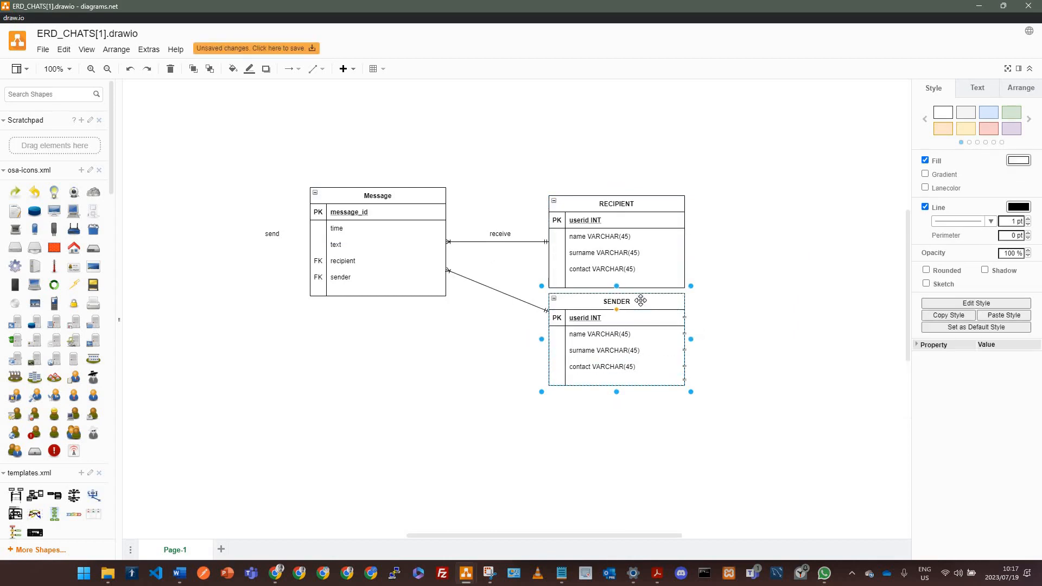
{"action": "key", "text": "Delete"}
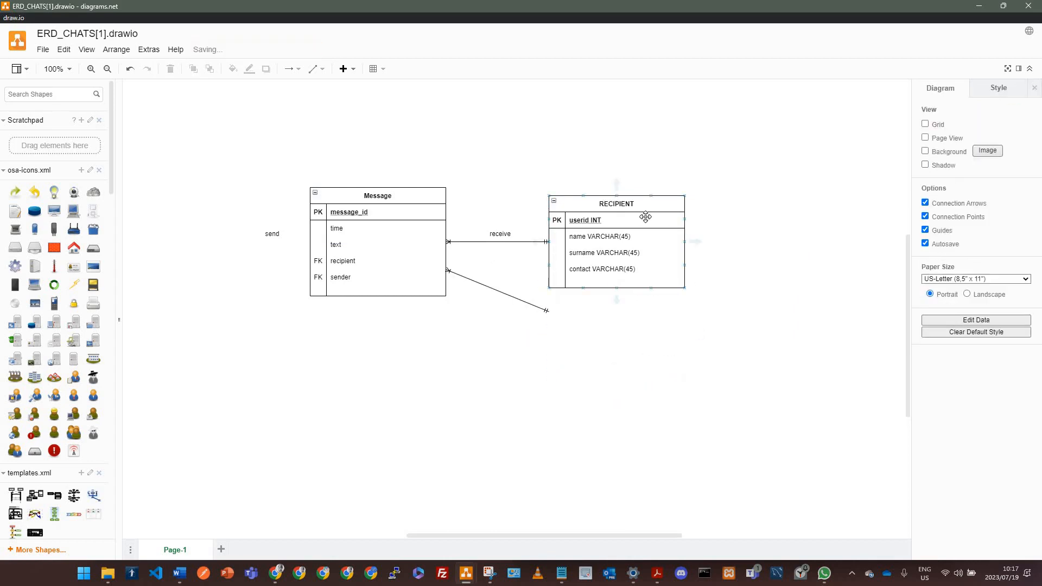
{"action": "double_click", "coordinate": [643, 212]}
{"action": "type", "text": "USER"}
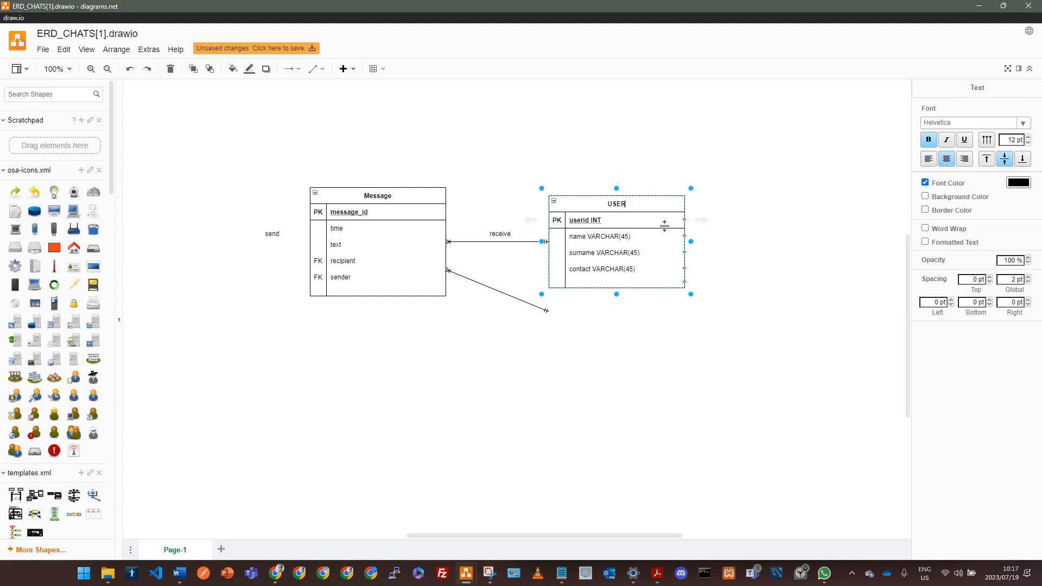
Step: Change the receive label on the Message–USER connector to "send"
{"action": "double_click", "coordinate": [497, 233]}
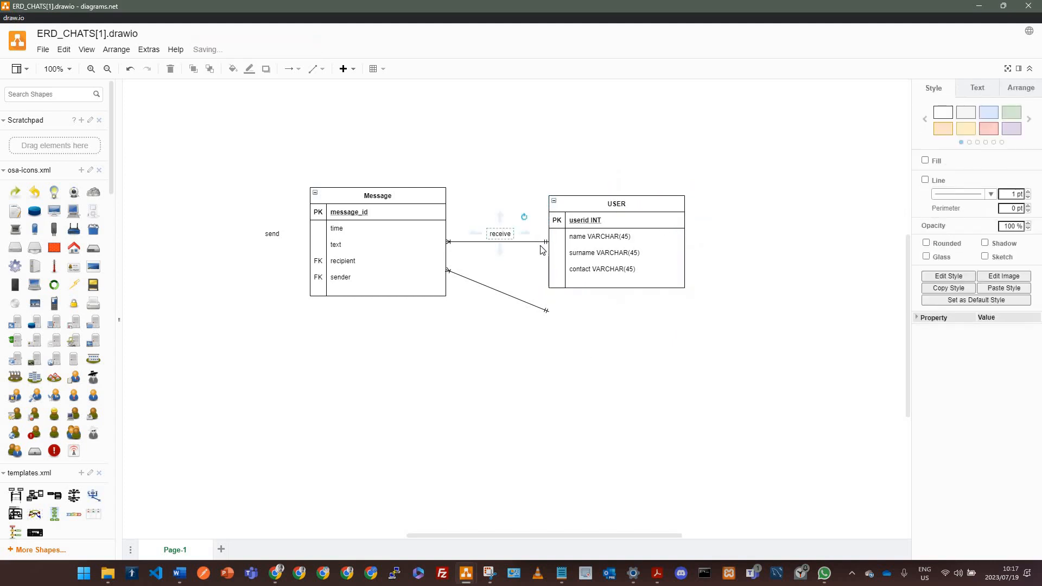
{"action": "type", "text": "send"}
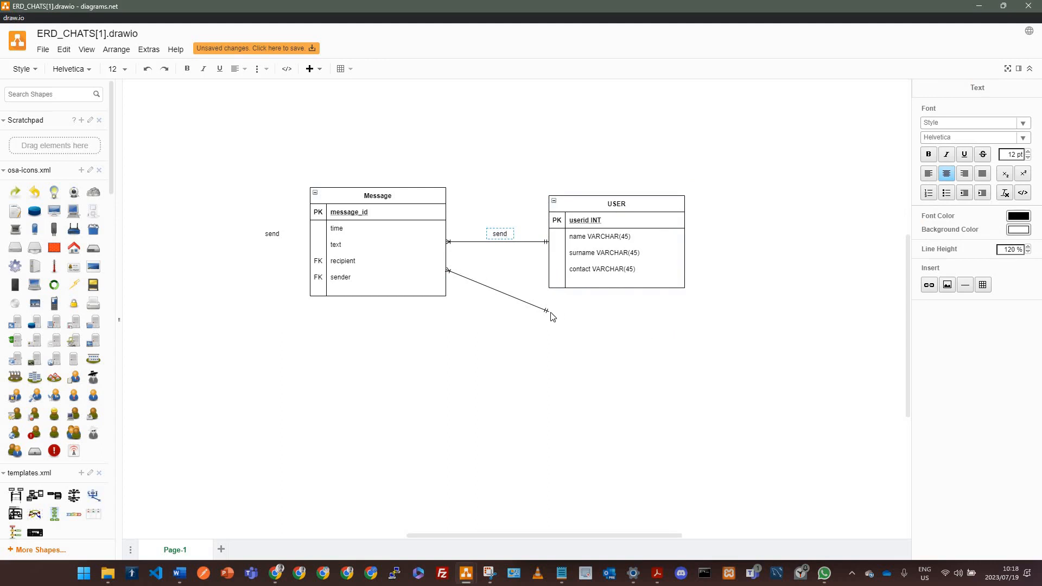
Step: Delete the dangling connector left over from the SENDER table
{"action": "left_click", "coordinate": [551, 316]}
{"action": "left_click", "coordinate": [547, 311]}
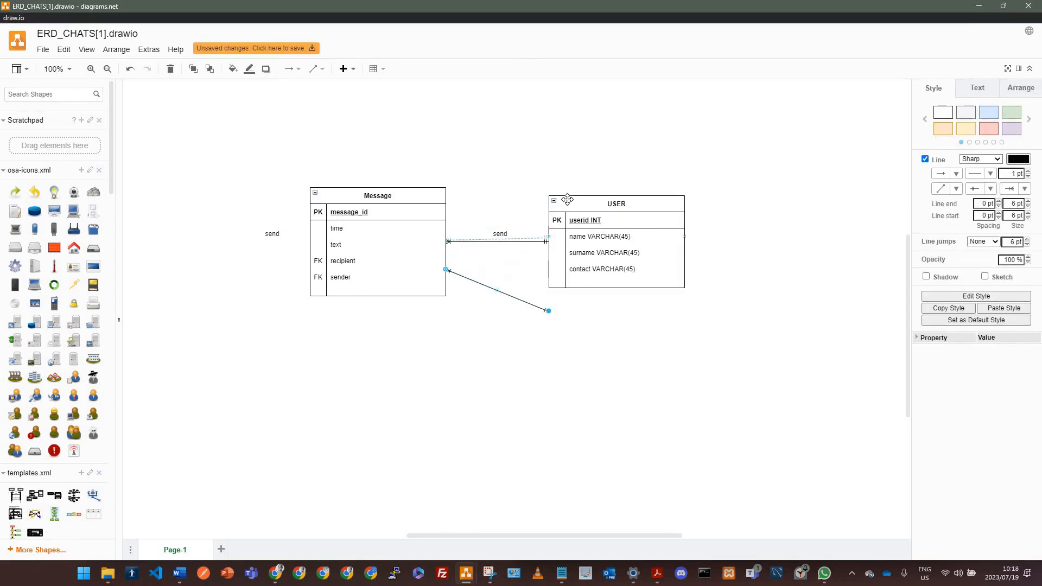
{"action": "key", "text": "Delete"}
Step: Extend the Message–USER connector label to read "send / recieve"
{"action": "left_click", "coordinate": [503, 240]}
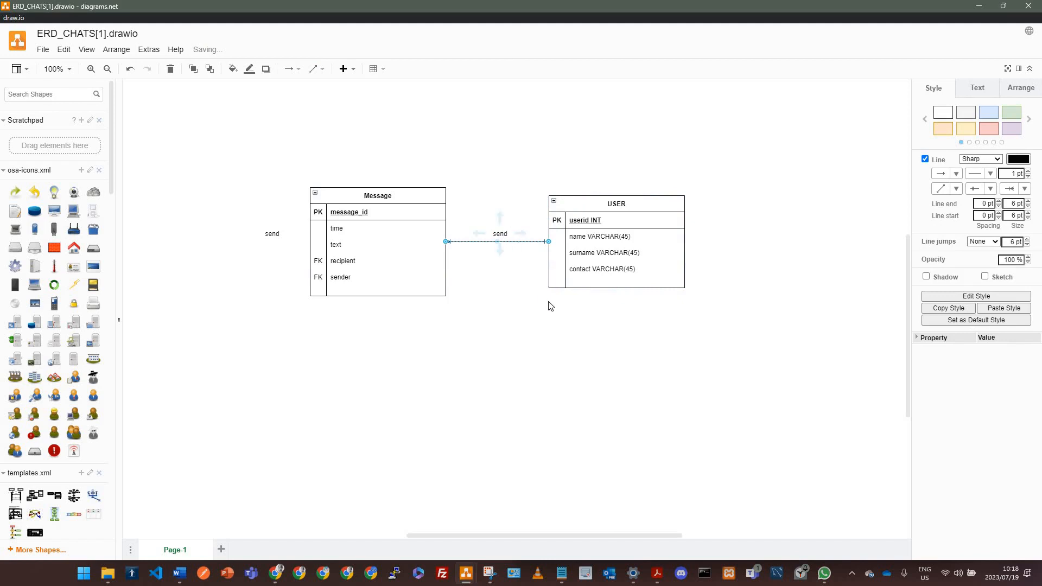
{"action": "key", "text": "F2"}
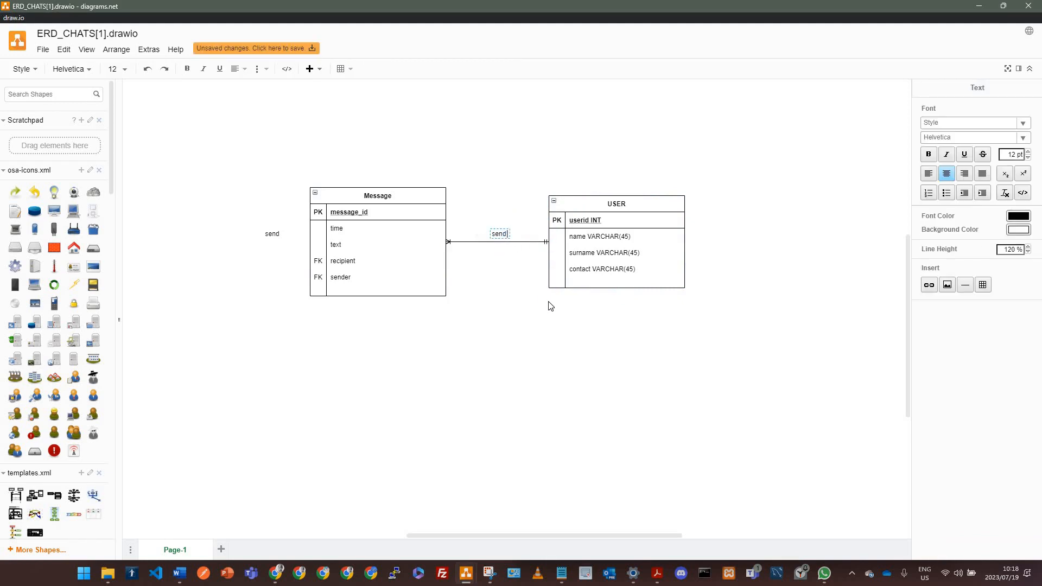
{"action": "type", "text": "/ recieve"}
{"action": "left_click", "coordinate": [552, 395]}
{"action": "left_click", "coordinate": [536, 244]}
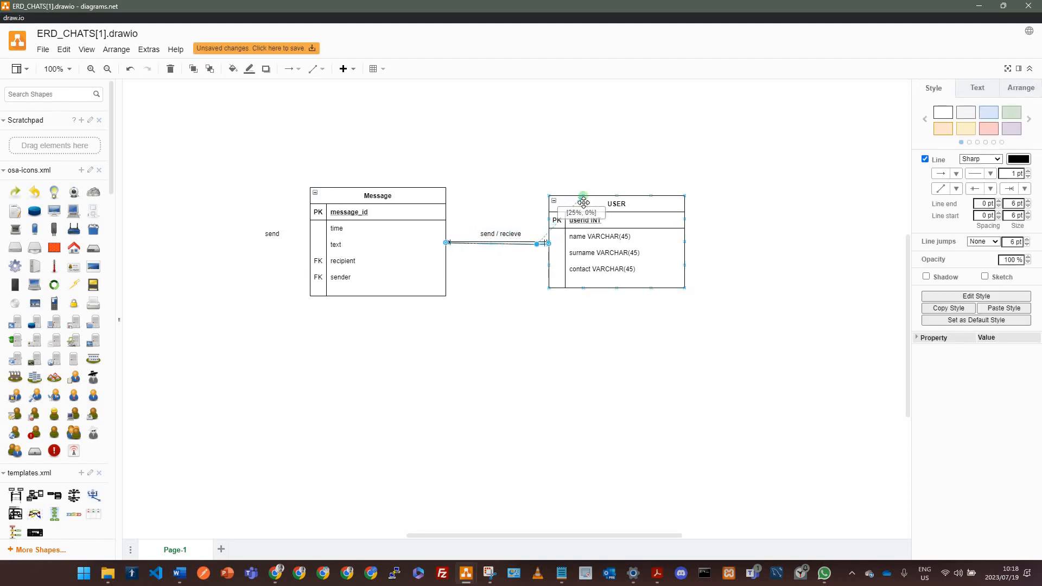
Step: Add a second connector between Message and USER, routed orthogonally over the top of both tables
{"action": "left_click", "coordinate": [349, 70]}
{"action": "left_click", "coordinate": [316, 69]}
{"action": "left_click", "coordinate": [321, 90]}
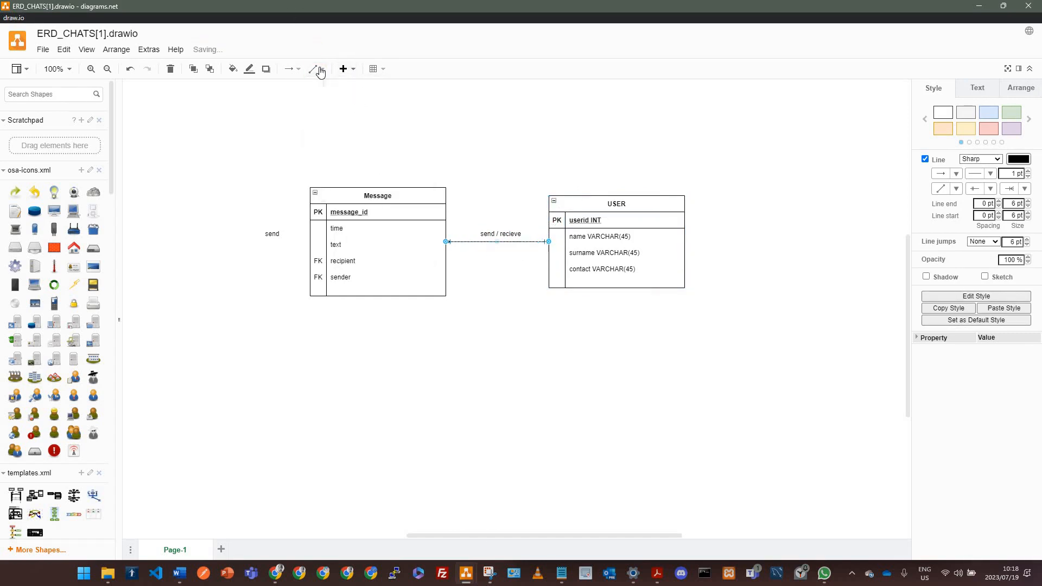
{"action": "left_click", "coordinate": [321, 71]}
{"action": "left_click", "coordinate": [317, 103]}
Step: Change the middle Message–USER connector label to "send"
{"action": "mouse_move", "coordinate": [498, 243]}
{"action": "left_mouse_down"}
{"action": "mouse_move", "coordinate": [495, 144]}
{"action": "mouse_move", "coordinate": [506, 325]}
{"action": "mouse_move", "coordinate": [508, 234]}
{"action": "left_mouse_up"}
{"action": "key", "text": "F2"}
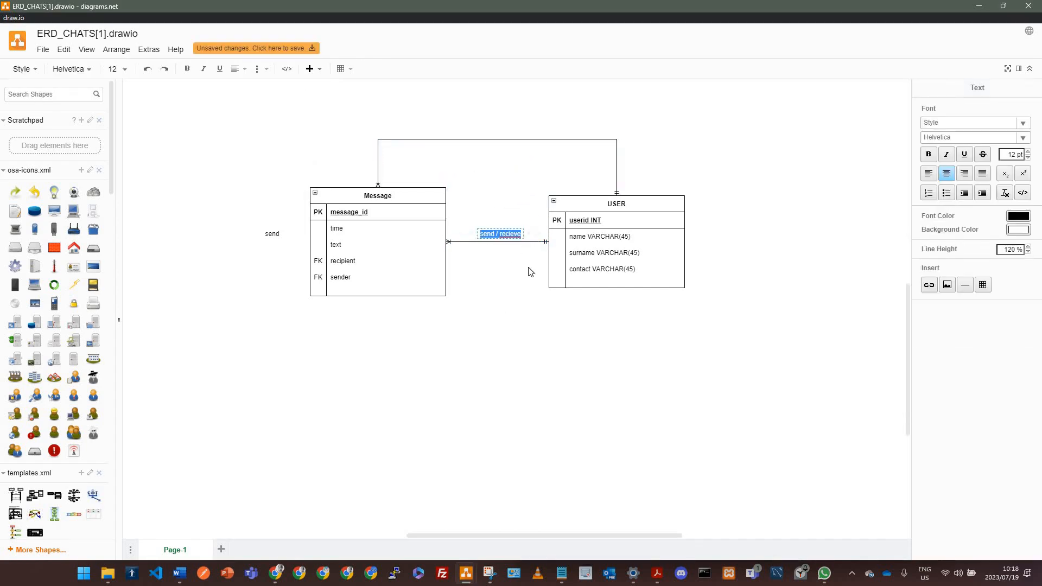
{"action": "type", "text": "send"}
{"action": "left_click", "coordinate": [502, 134]}
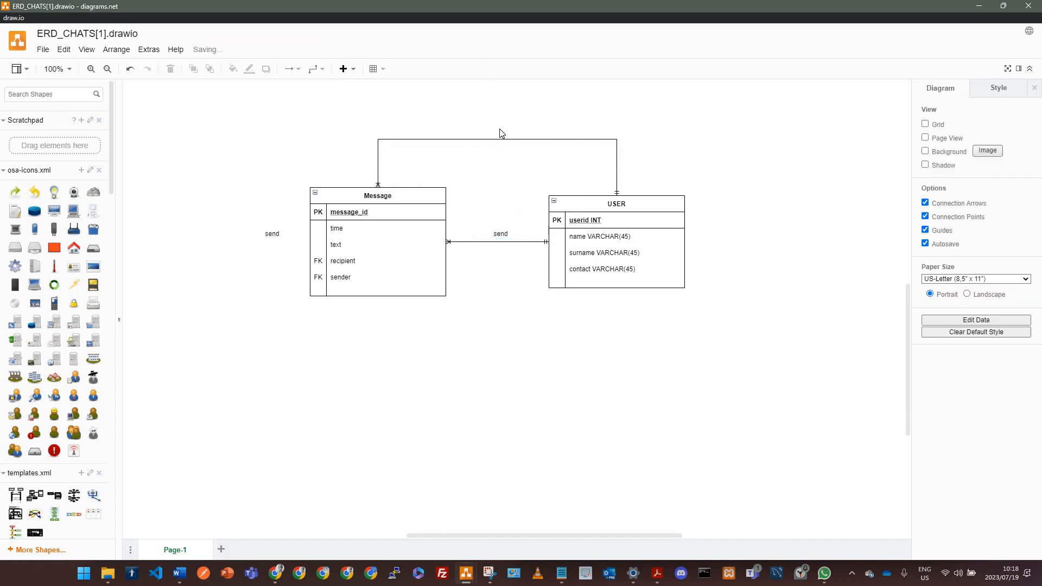
Step: Add a "receive" label on the upper Message–USER connector and nudge it into place above the line
{"action": "double_click", "coordinate": [500, 130]}
{"action": "left_click", "coordinate": [498, 131]}
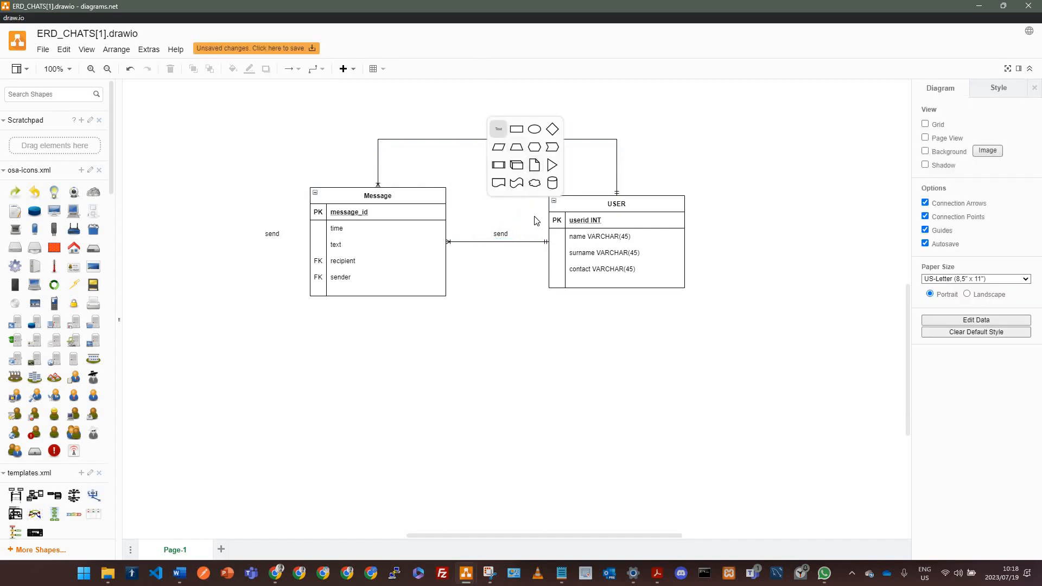
{"action": "type", "text": "receiv"}
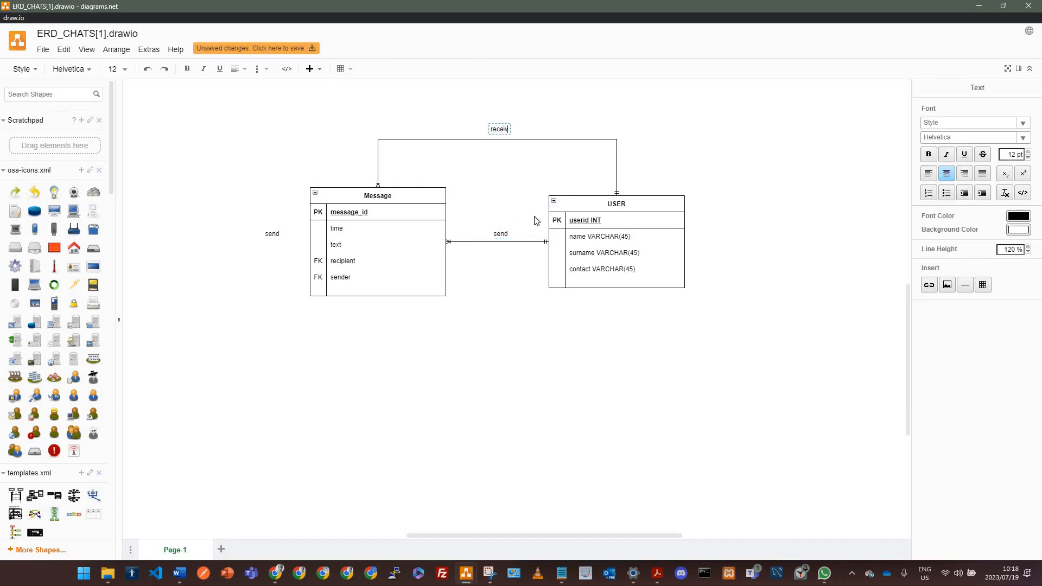
{"action": "type", "text": "e"}
{"action": "left_click", "coordinate": [506, 164]}
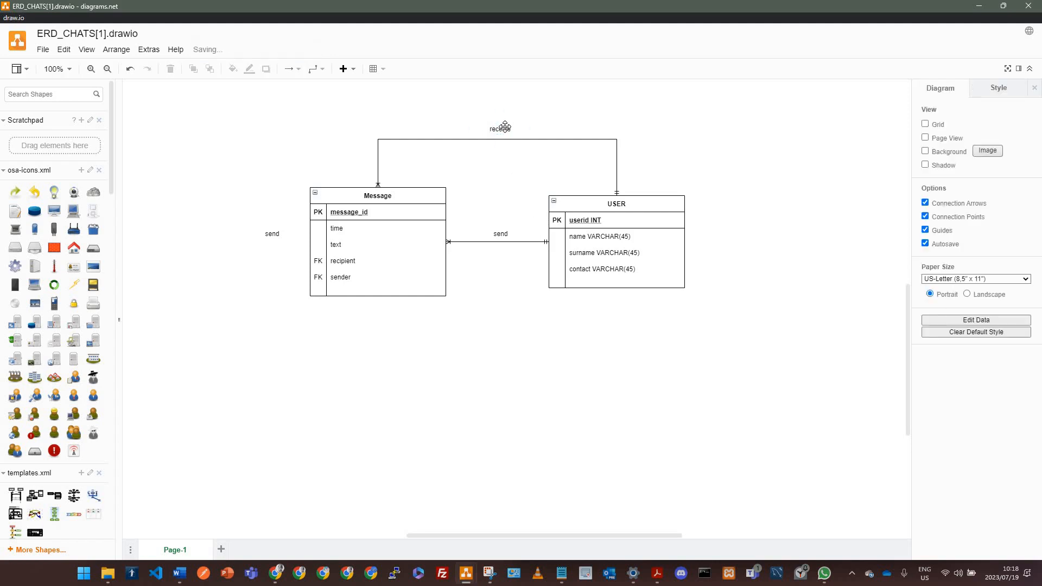
{"action": "left_click_drag", "start_coordinate": [507, 130], "coordinate": [504, 133]}
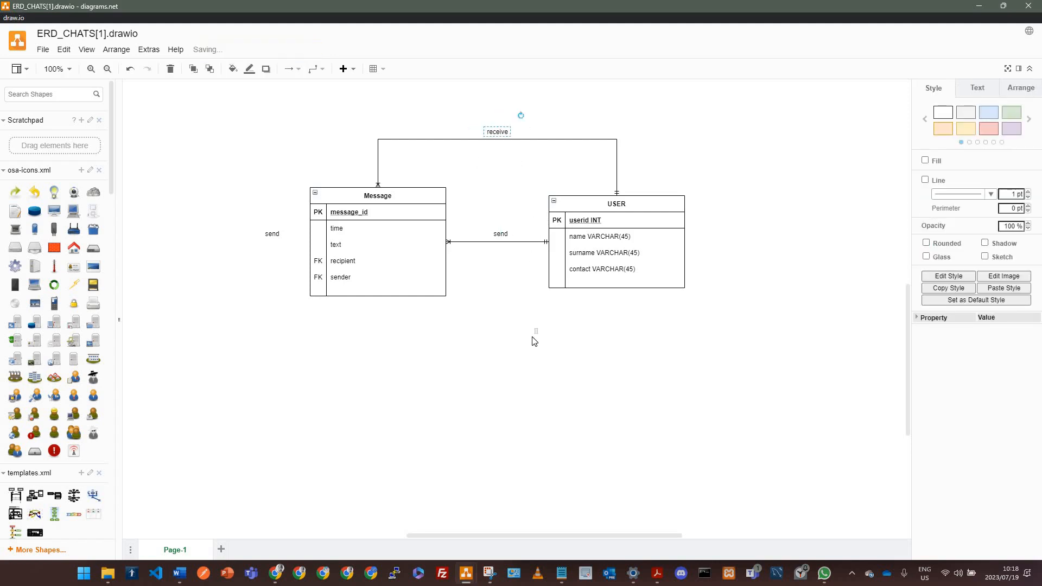
{"action": "left_click", "coordinate": [533, 337]}
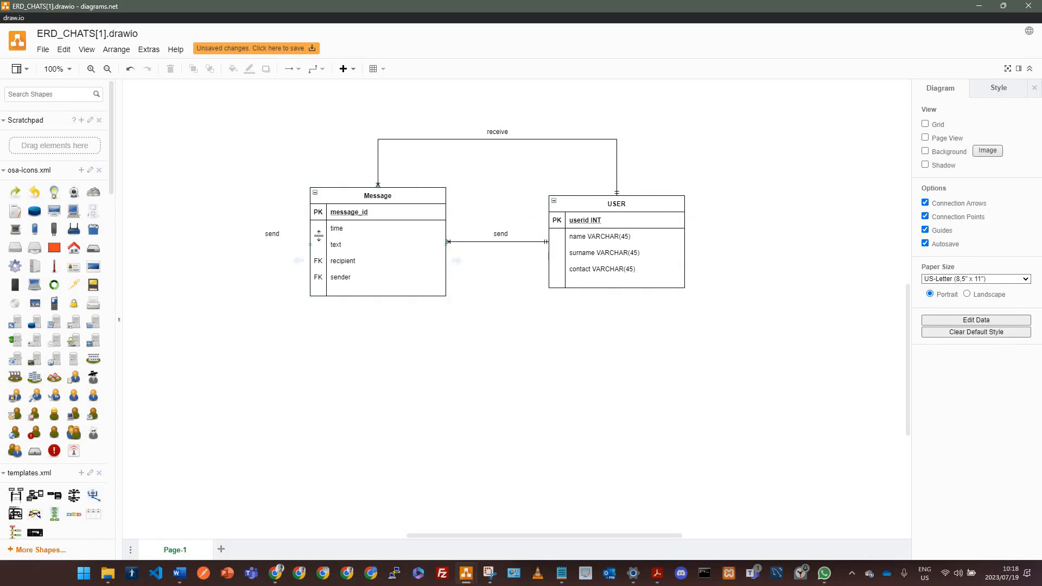
Step: Delete the stray "send" text to the left of the Message table
{"action": "left_click", "coordinate": [271, 233]}
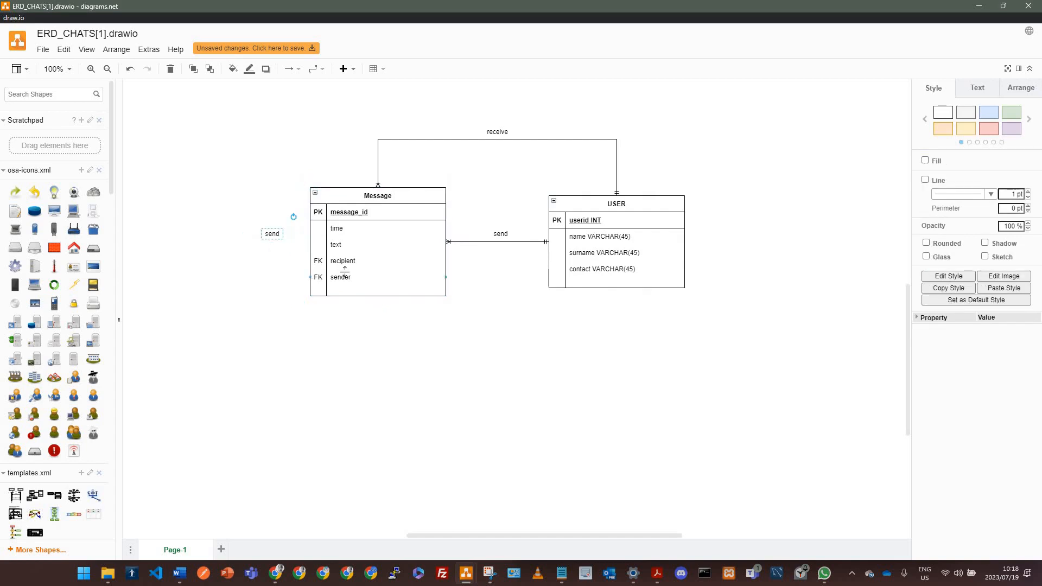
{"action": "key", "text": "Delete"}
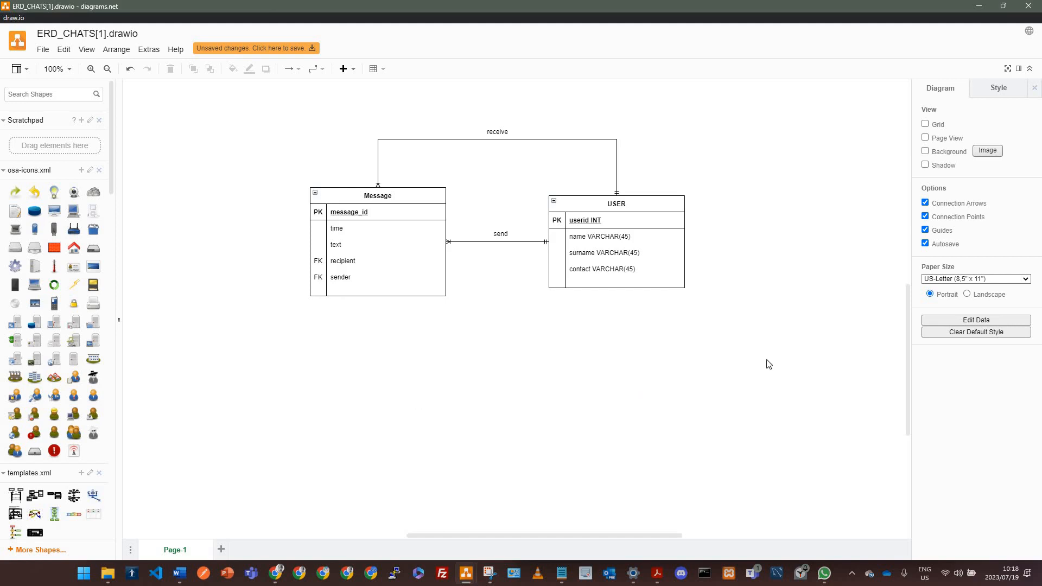
{"action": "left_click_drag", "start_coordinate": [574, 151], "coordinate": [604, 213]}
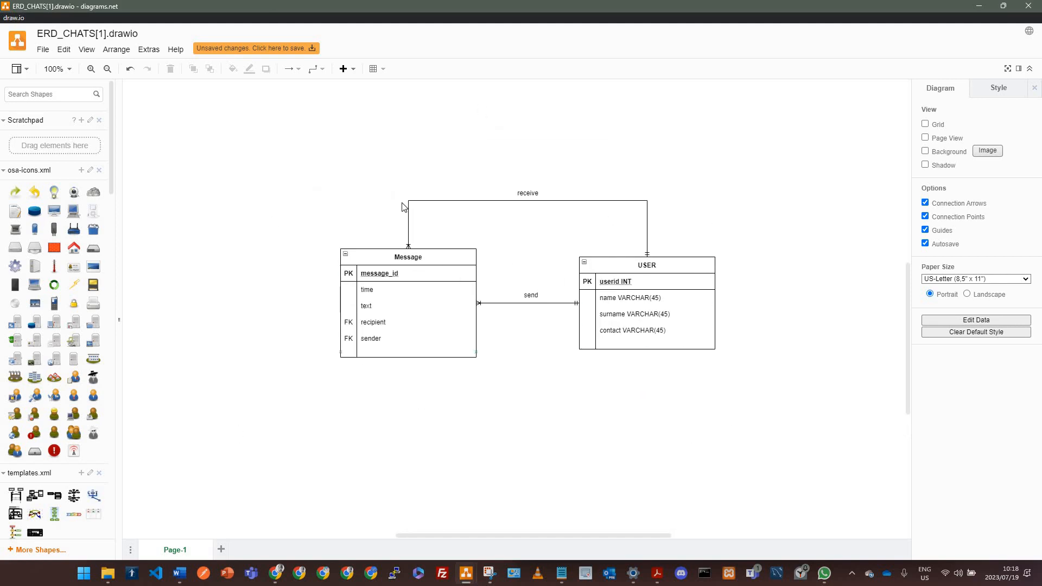
{"action": "left_click", "coordinate": [43, 49]}
{"action": "left_click", "coordinate": [63, 49]}
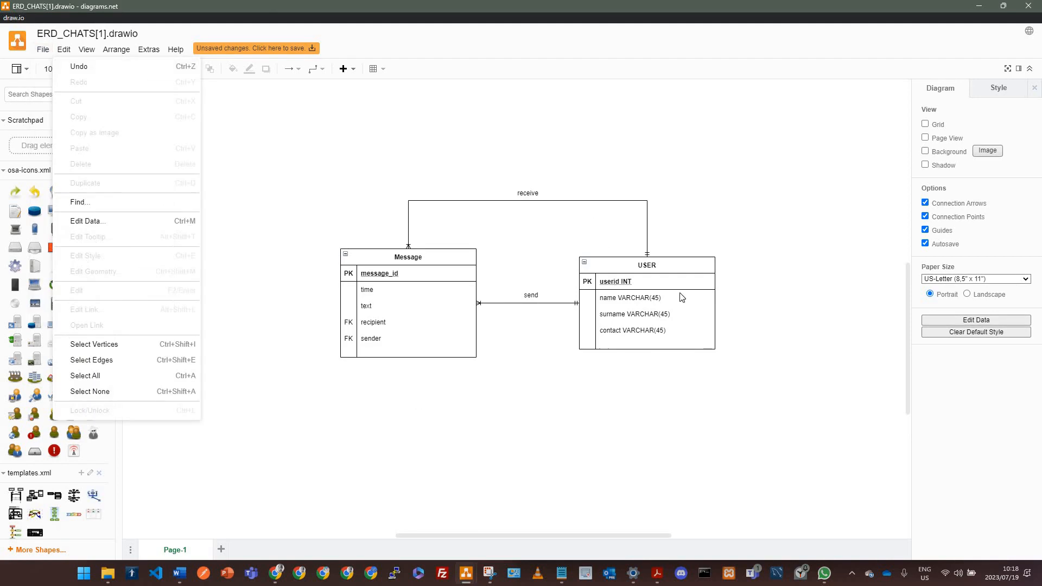
{"action": "left_click", "coordinate": [749, 215]}
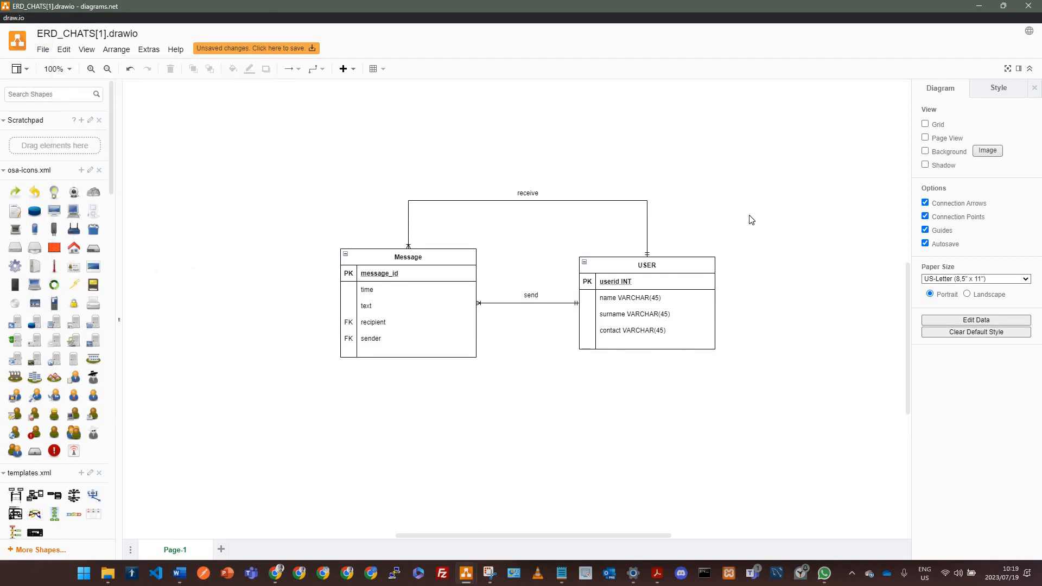